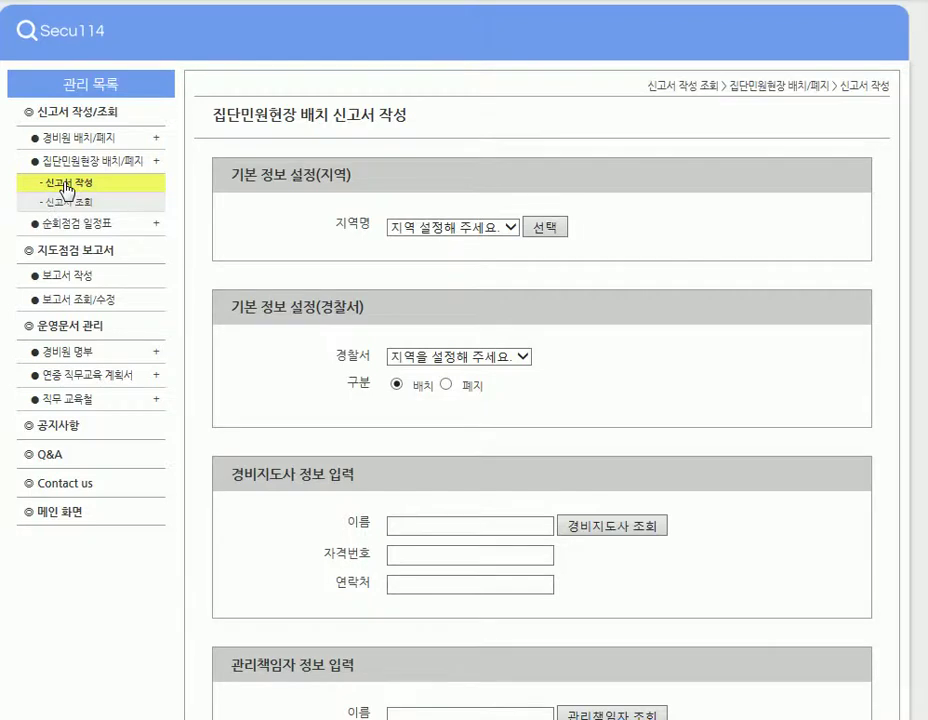
pyautogui.moveTo(203, 120); pyautogui.dragTo(420, 124)
pyautogui.click(440, 128)
pyautogui.scroll(-2, 540, 400)
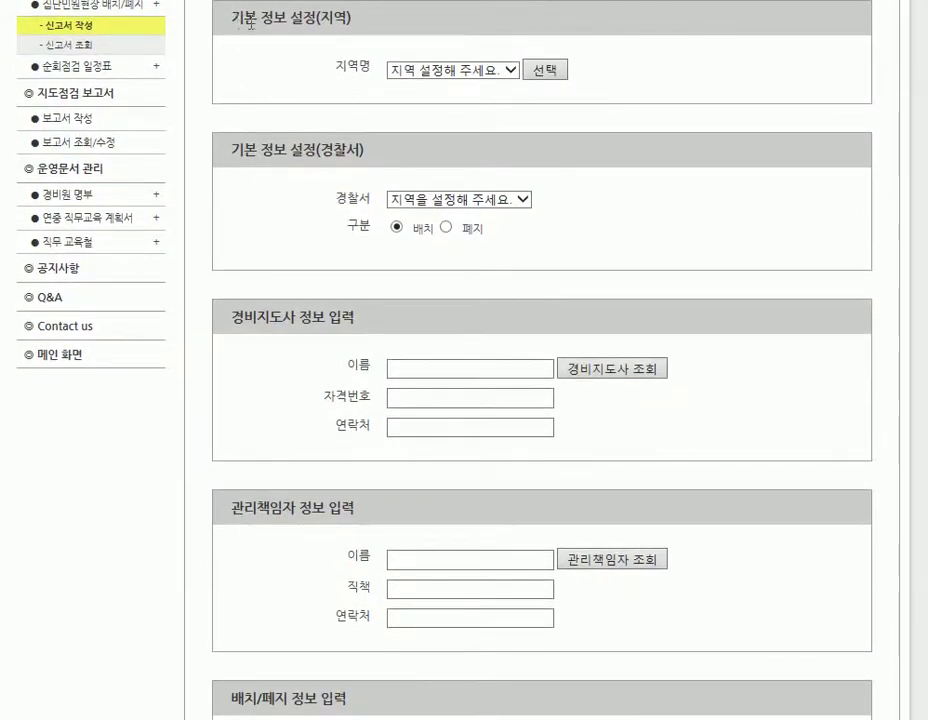
pyautogui.moveTo(232, 18); pyautogui.dragTo(352, 20)
pyautogui.moveTo(232, 149); pyautogui.dragTo(387, 153)
pyautogui.moveTo(232, 317); pyautogui.dragTo(354, 318)
pyautogui.moveTo(232, 507); pyautogui.dragTo(367, 521)
pyautogui.moveTo(232, 703); pyautogui.dragTo(347, 703)
pyautogui.scroll(-10, 540, 360)
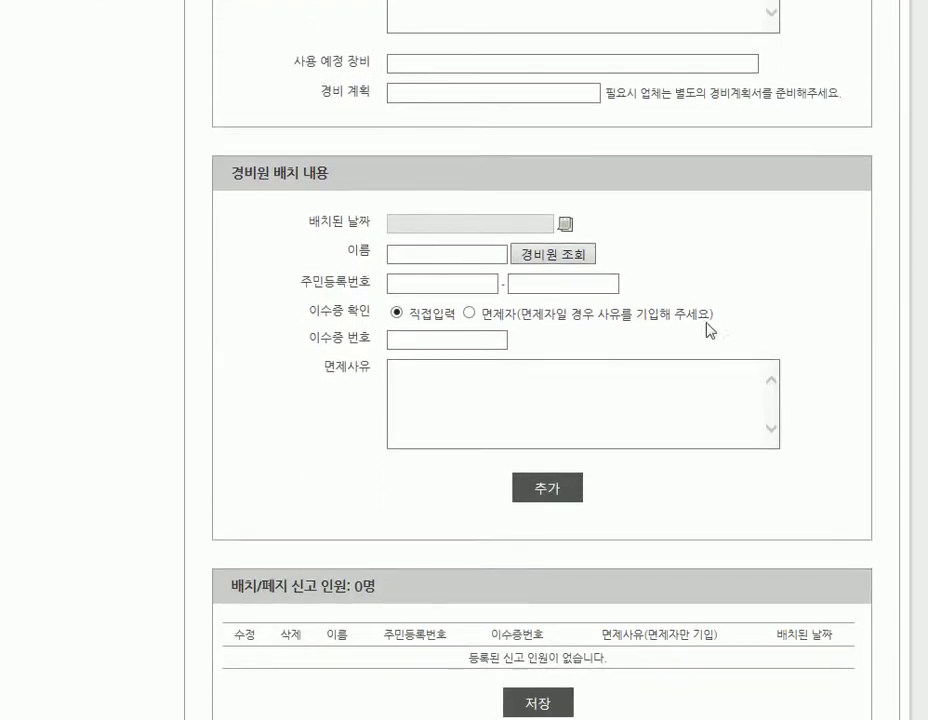
pyautogui.moveTo(230, 174); pyautogui.dragTo(341, 186)
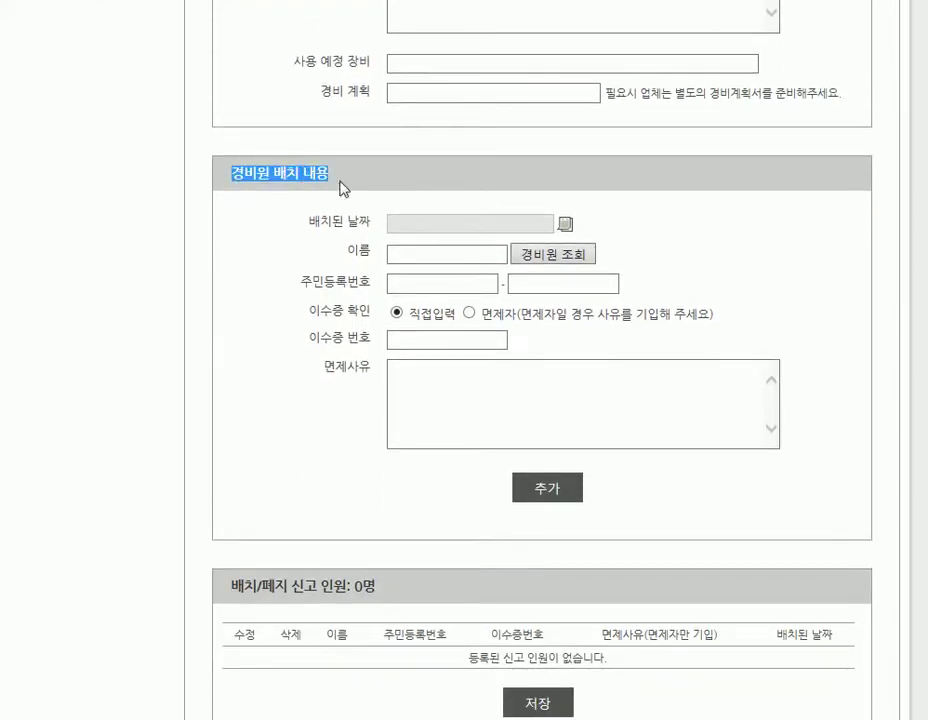
pyautogui.click(271, 290)
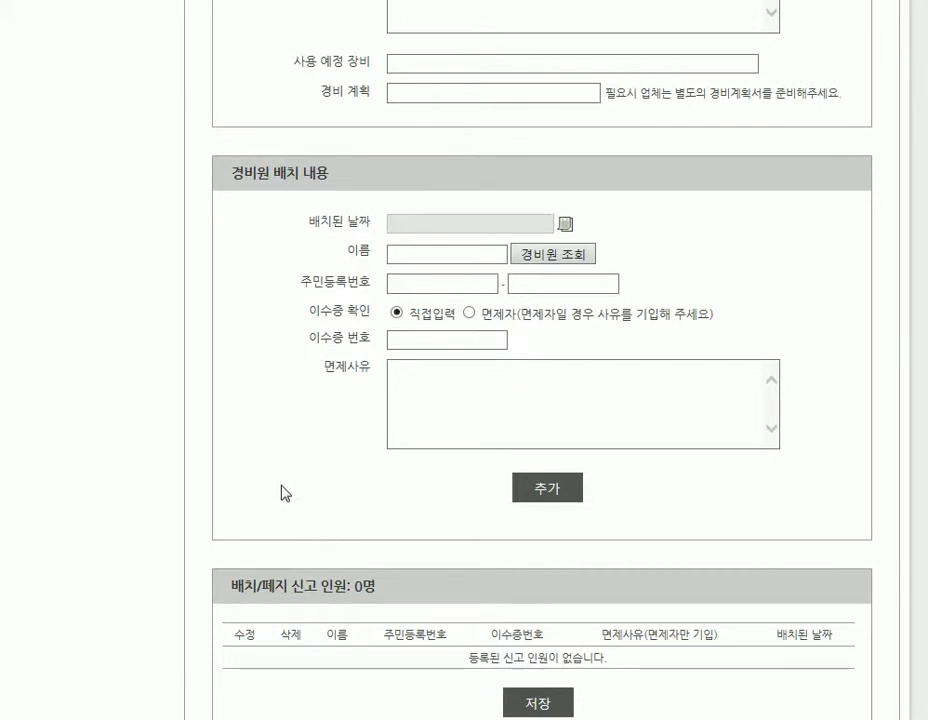
pyautogui.scroll(-1, 304, 400)
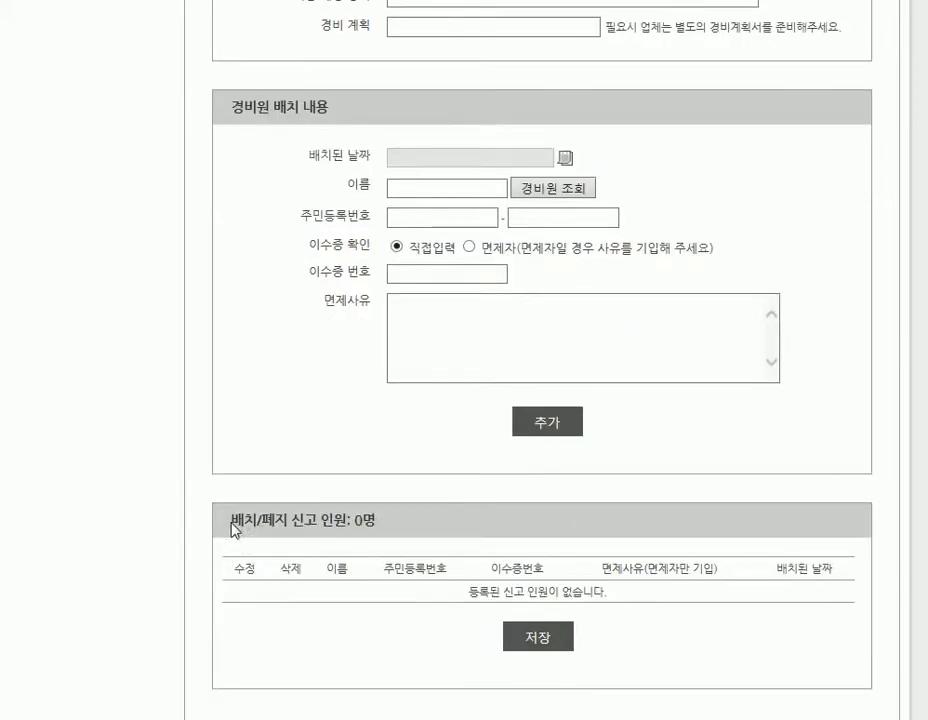
pyautogui.moveTo(234, 528); pyautogui.dragTo(387, 530)
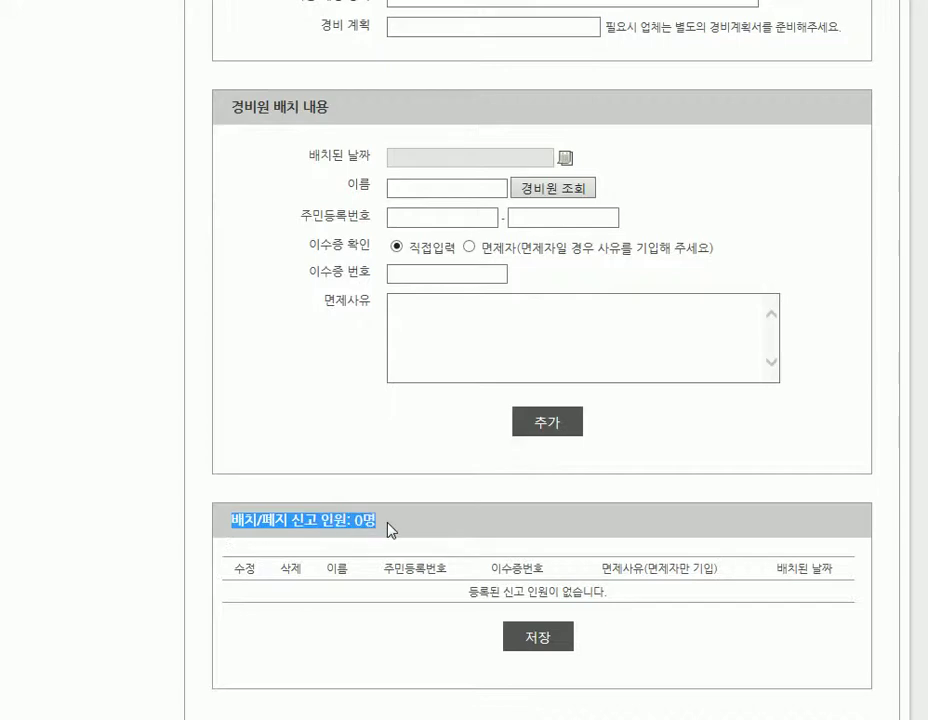
pyautogui.click(392, 530)
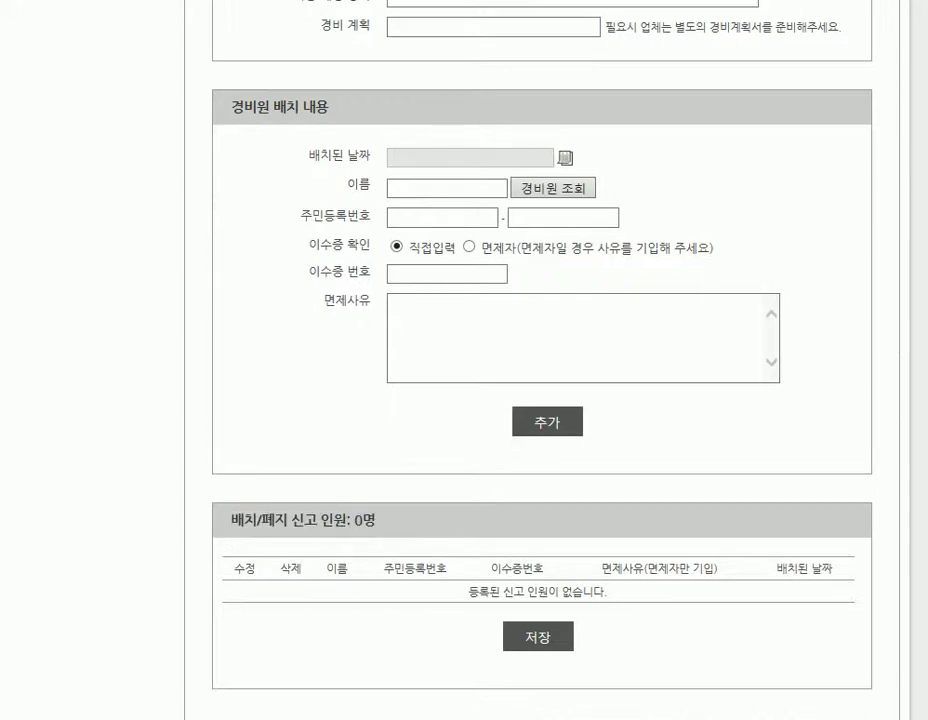
pyautogui.scroll(10, 542, 400)
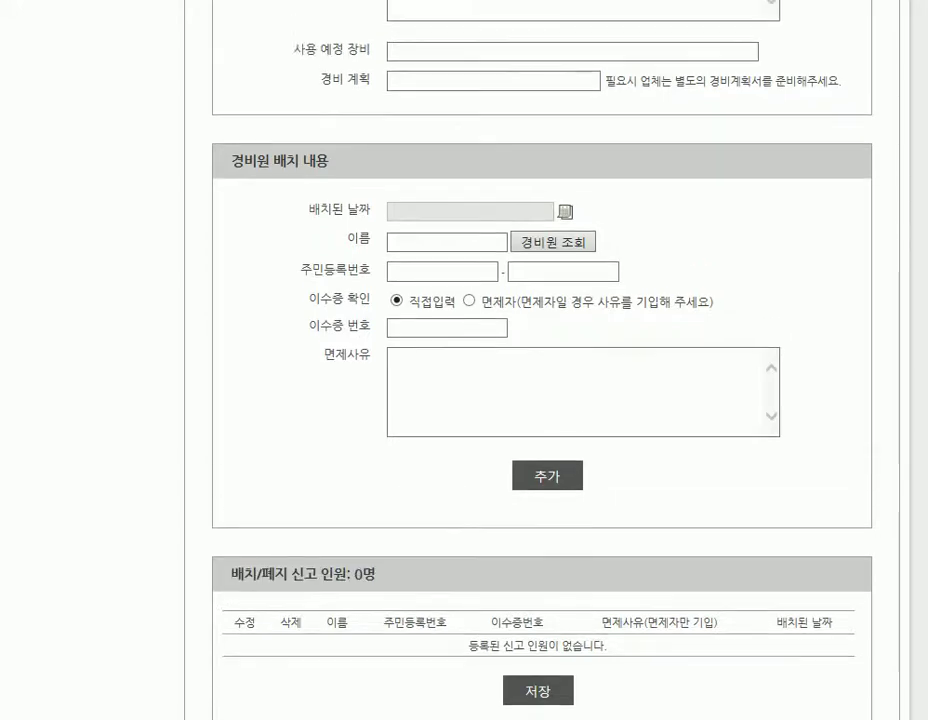
pyautogui.scroll(2, 427, 285)
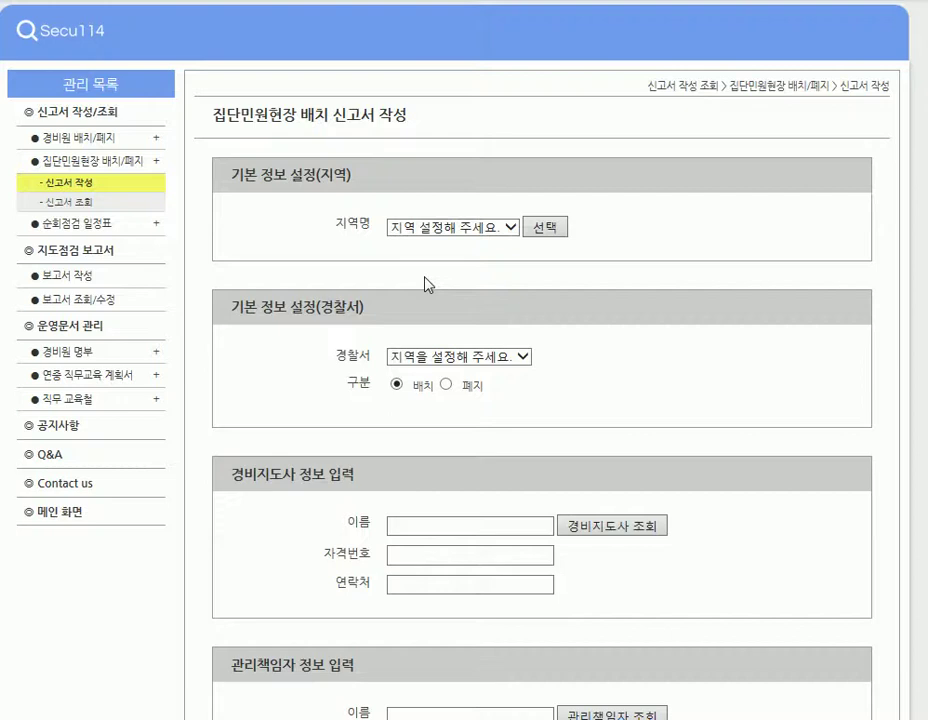
# Set the report's region to 서울 and its police station to 강남.
pyautogui.click(445, 232)
pyautogui.click(447, 230)
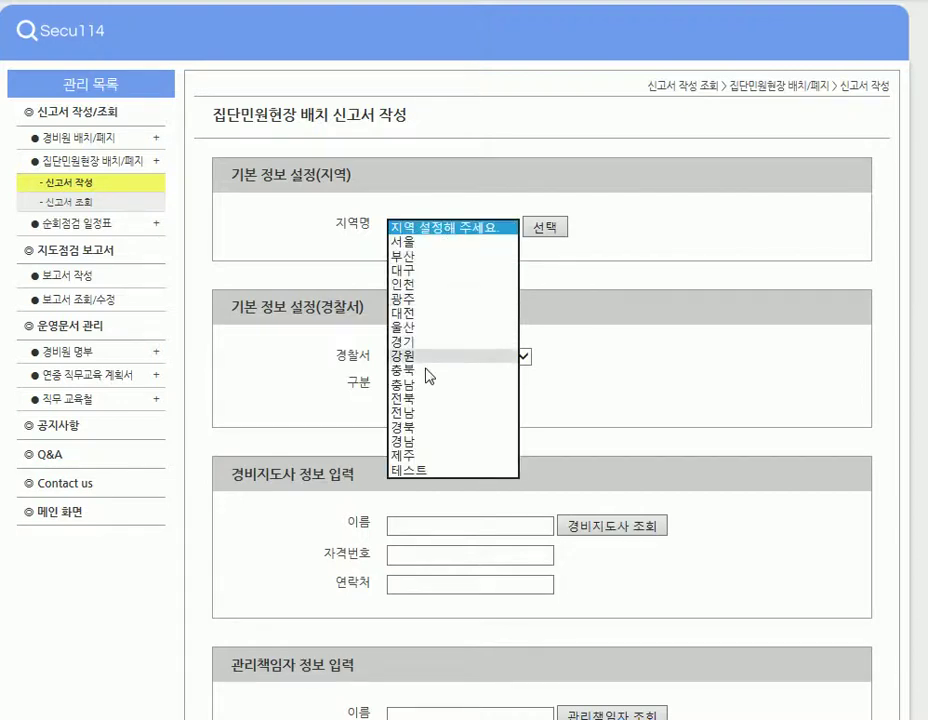
pyautogui.click(428, 245)
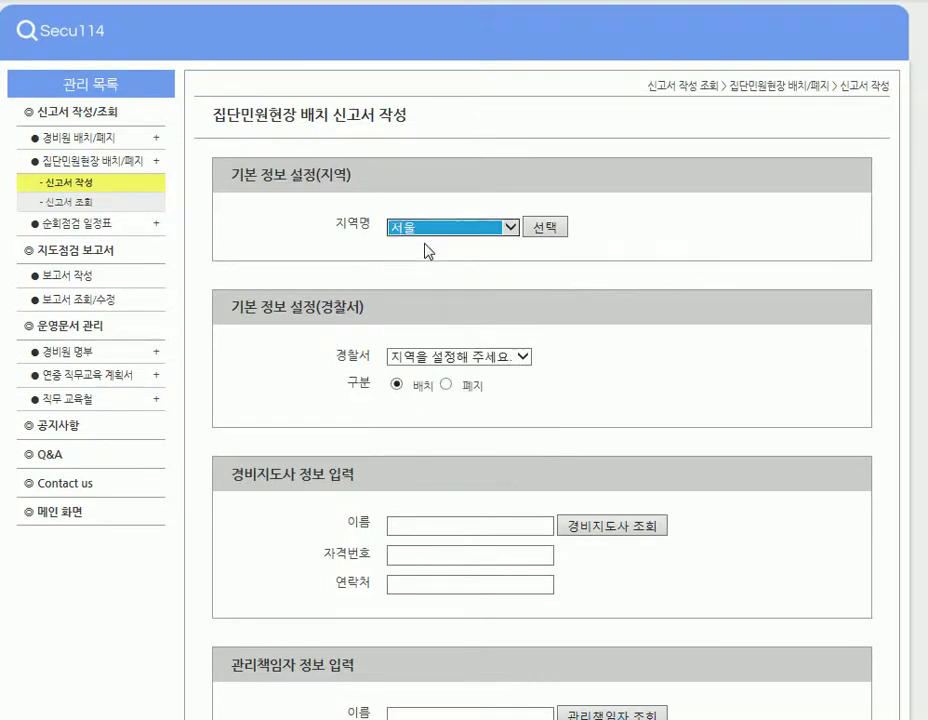
pyautogui.click(546, 228)
pyautogui.click(446, 360)
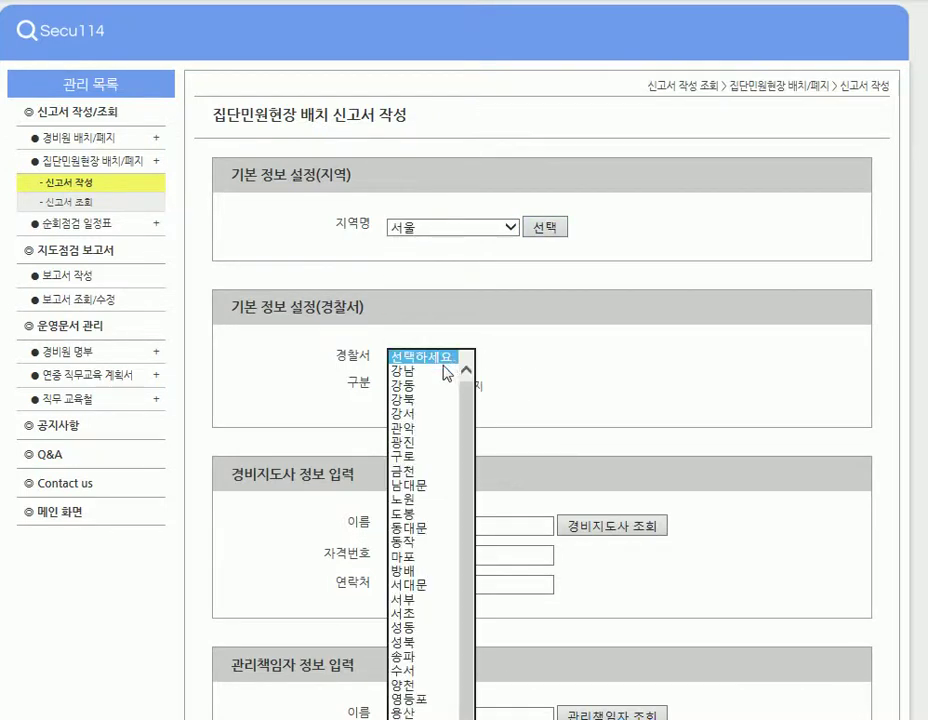
pyautogui.click(421, 371)
# Look over the 배치 and 폐지 report-type options, leaving 배치 selected.
pyautogui.scroll(-3, 534, 330)
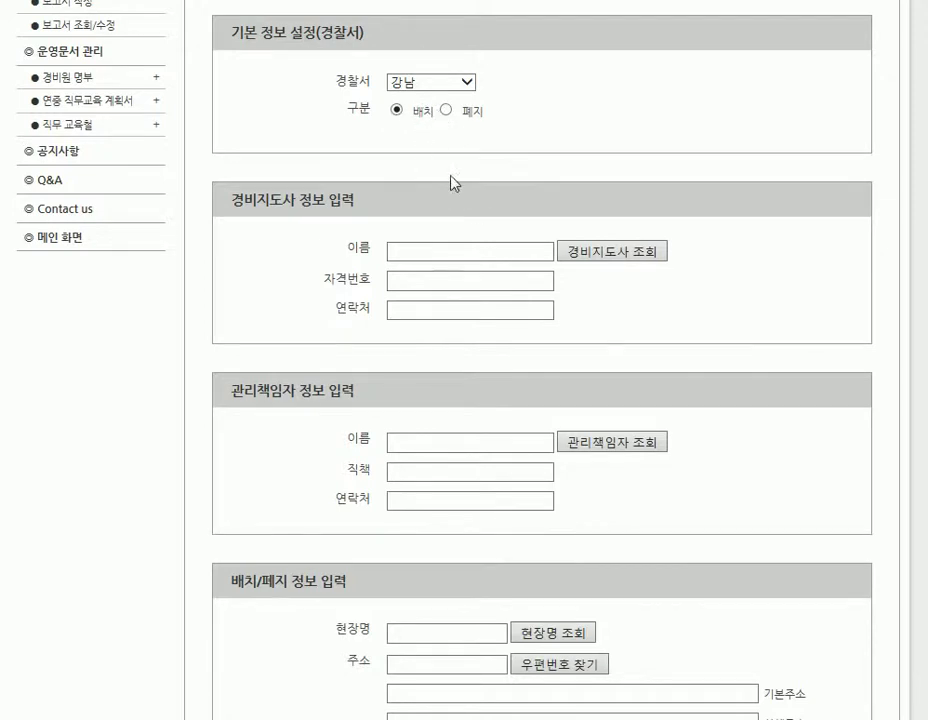
pyautogui.doubleClick(422, 111)
pyautogui.doubleClick(472, 111)
pyautogui.click(471, 152)
pyautogui.moveTo(436, 110); pyautogui.dragTo(414, 111)
pyautogui.click(418, 110)
# Type the supervisor's name, qualification number and phone number into the supervisor section by hand.
pyautogui.click(425, 246)
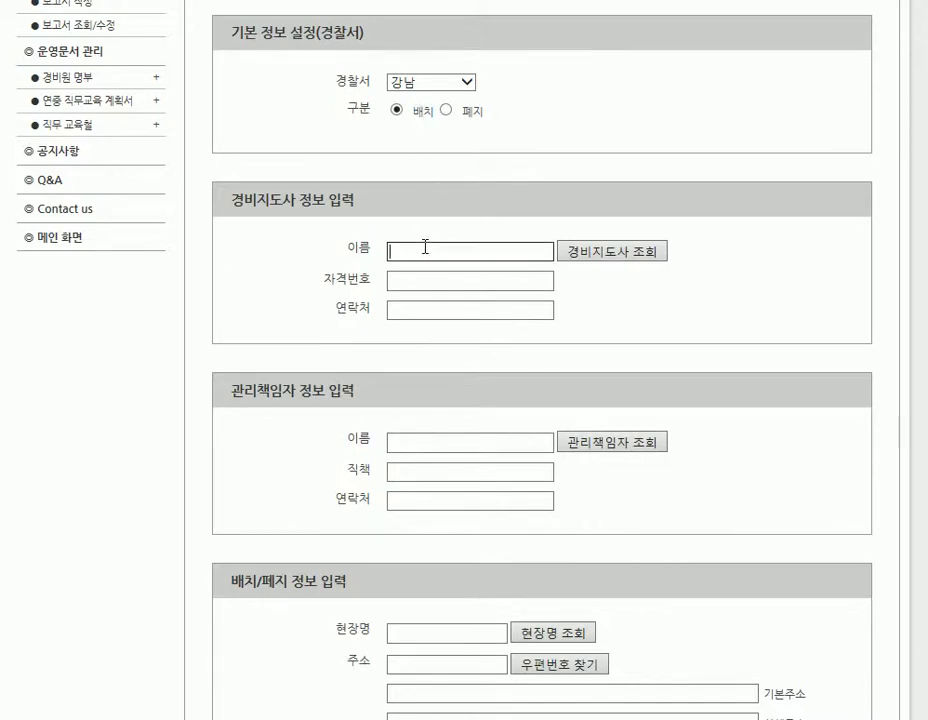
pyautogui.scroll(-3, 427, 177)
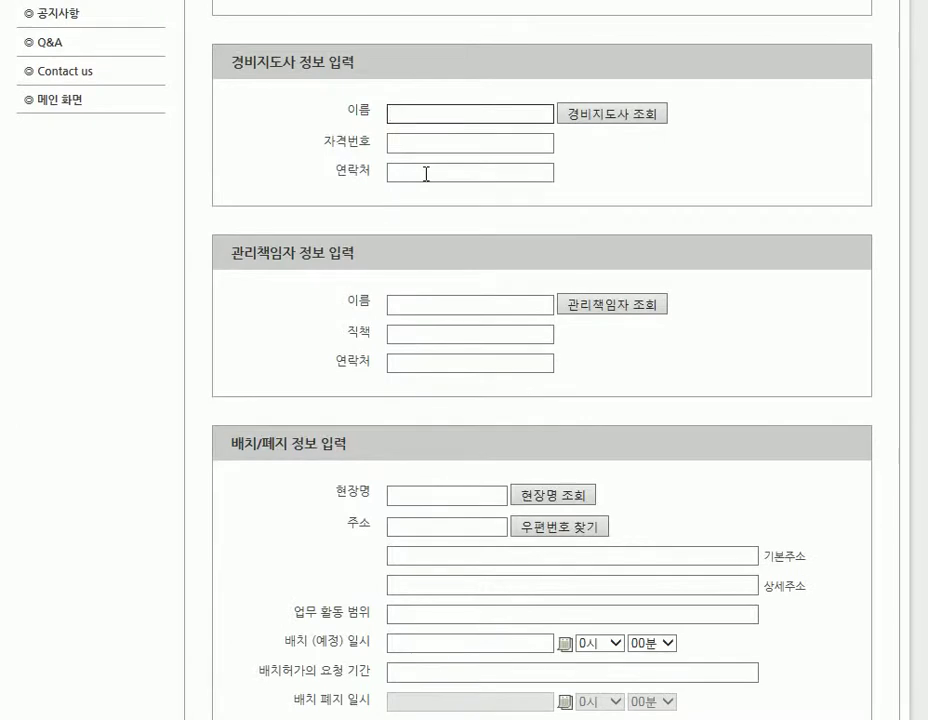
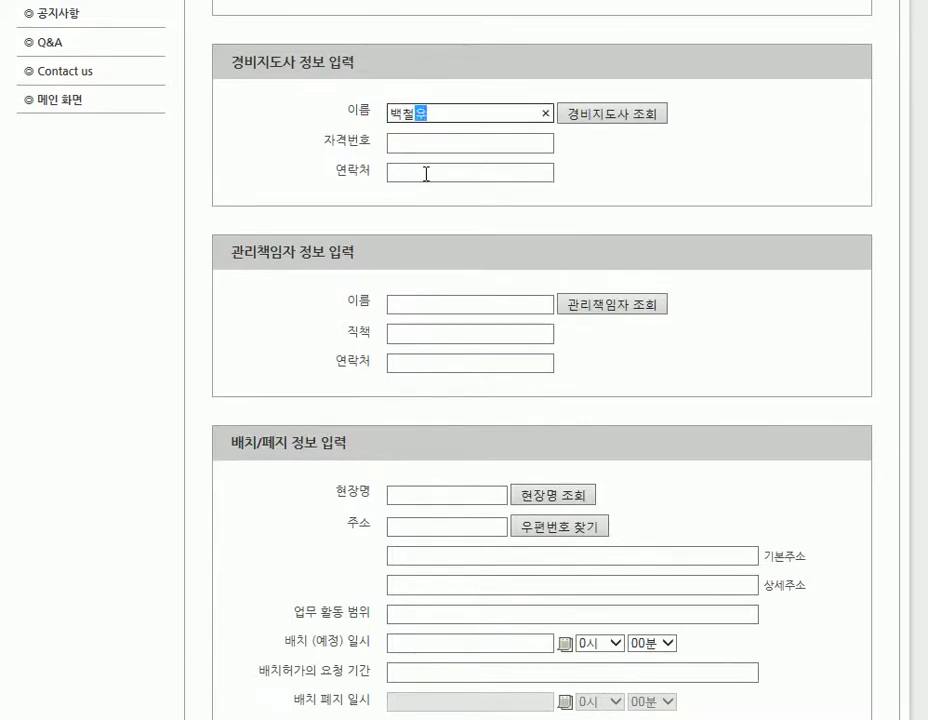
pyautogui.click(467, 112)
pyautogui.moveTo(464, 113); pyautogui.dragTo(381, 114)
pyautogui.click(412, 143)
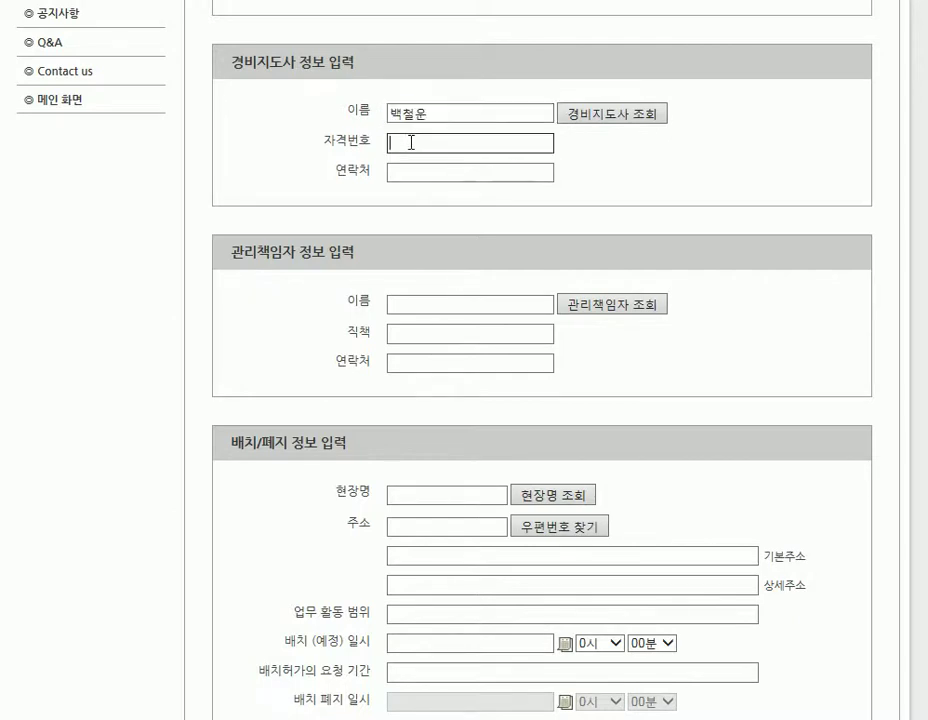
pyautogui.write('12345')
pyautogui.click(433, 166)
pyautogui.write('1')
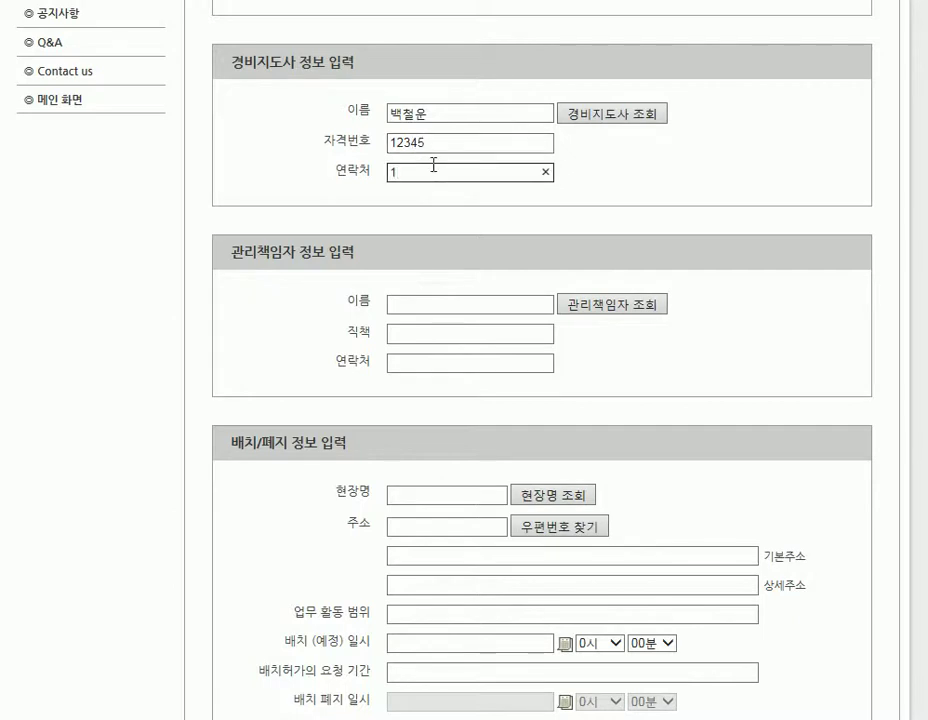
pyautogui.write('23456')
pyautogui.click(645, 135)
# Refill the supervisor fields from the matching 경비지도사 lookup record and check the result.
pyautogui.click(586, 118)
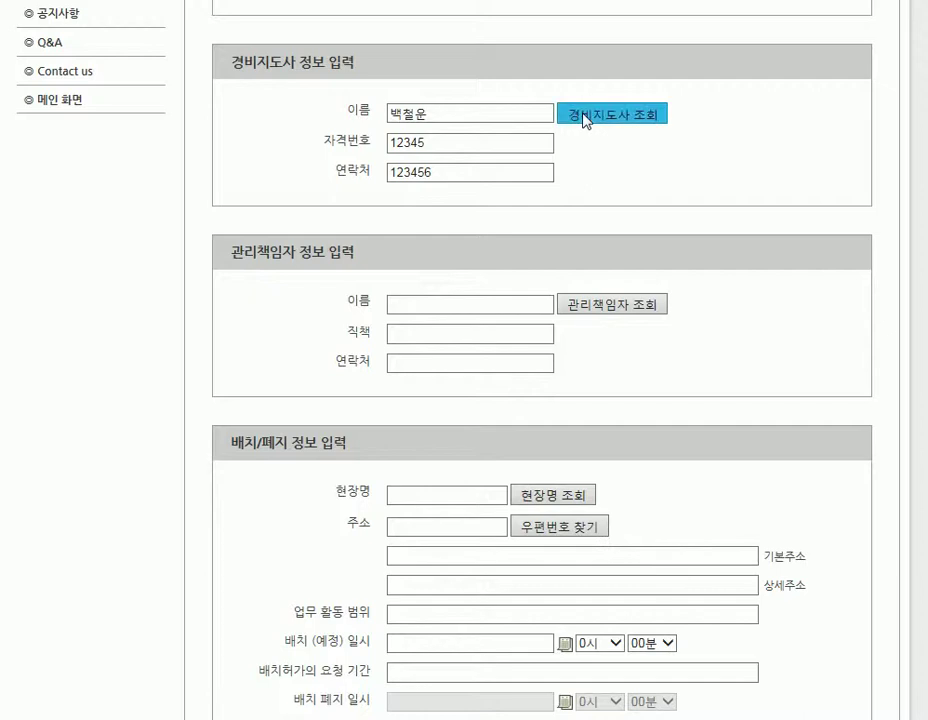
pyautogui.moveTo(489, 21); pyautogui.dragTo(480, 83)
pyautogui.moveTo(631, 208); pyautogui.dragTo(271, 193)
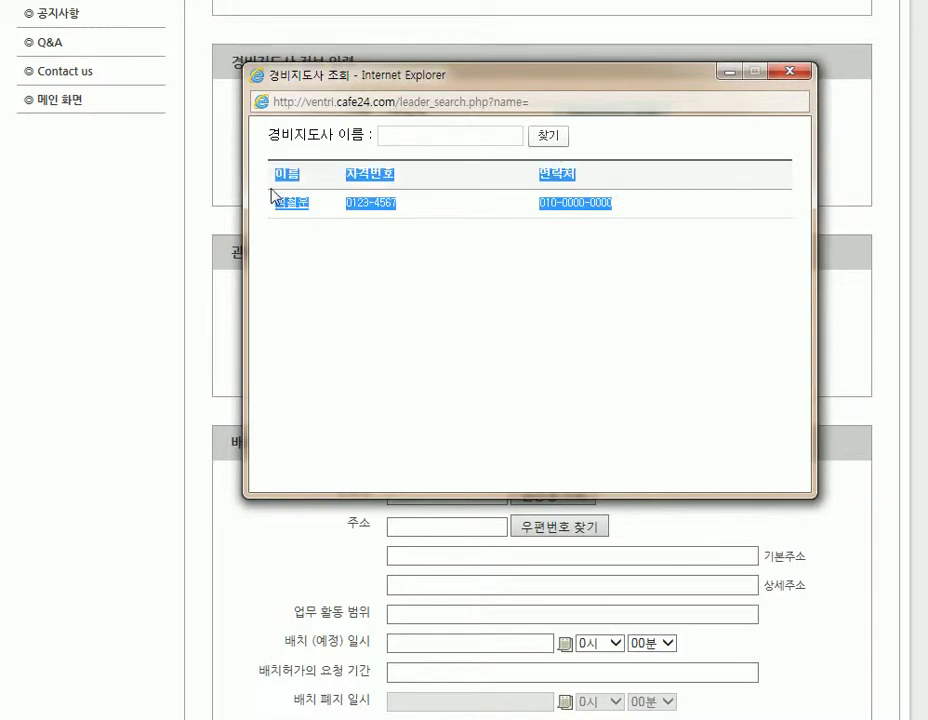
pyautogui.click(321, 249)
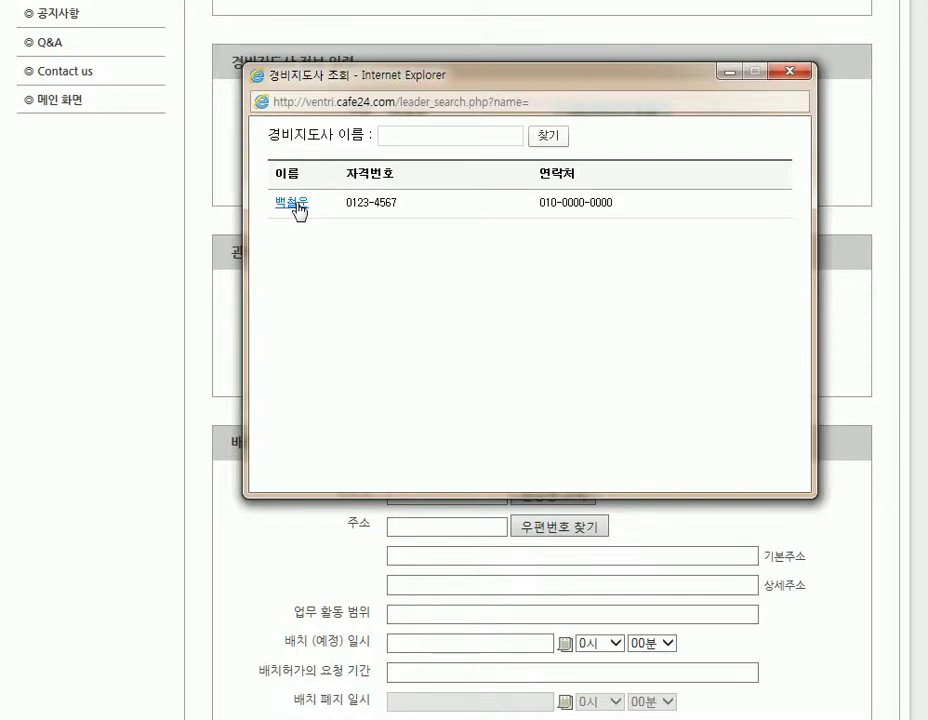
pyautogui.click(293, 204)
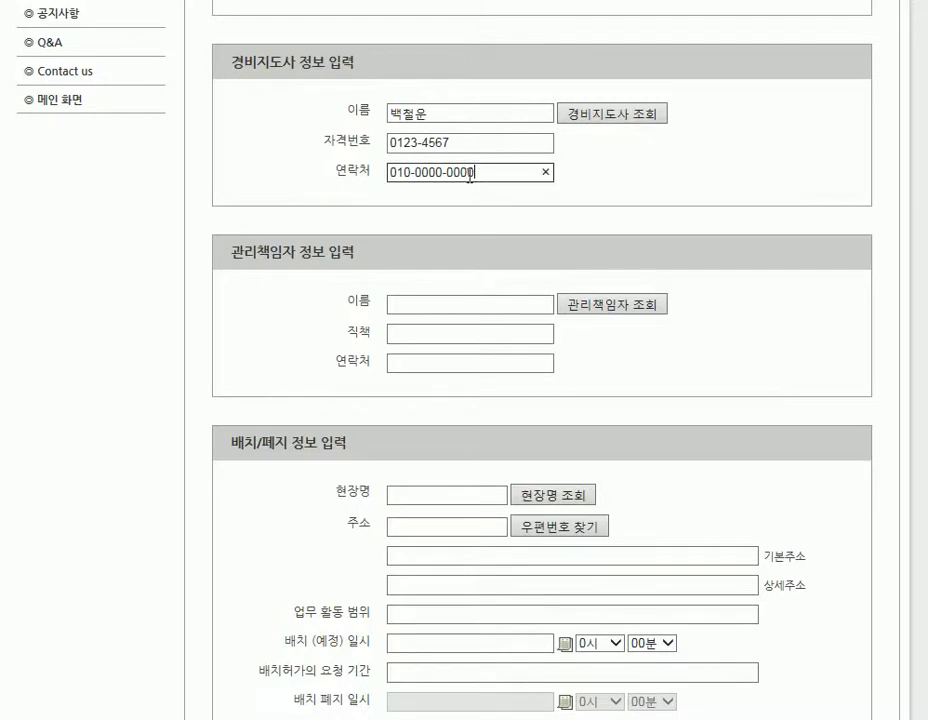
pyautogui.moveTo(472, 171); pyautogui.dragTo(385, 182)
pyautogui.moveTo(454, 142); pyautogui.dragTo(367, 143)
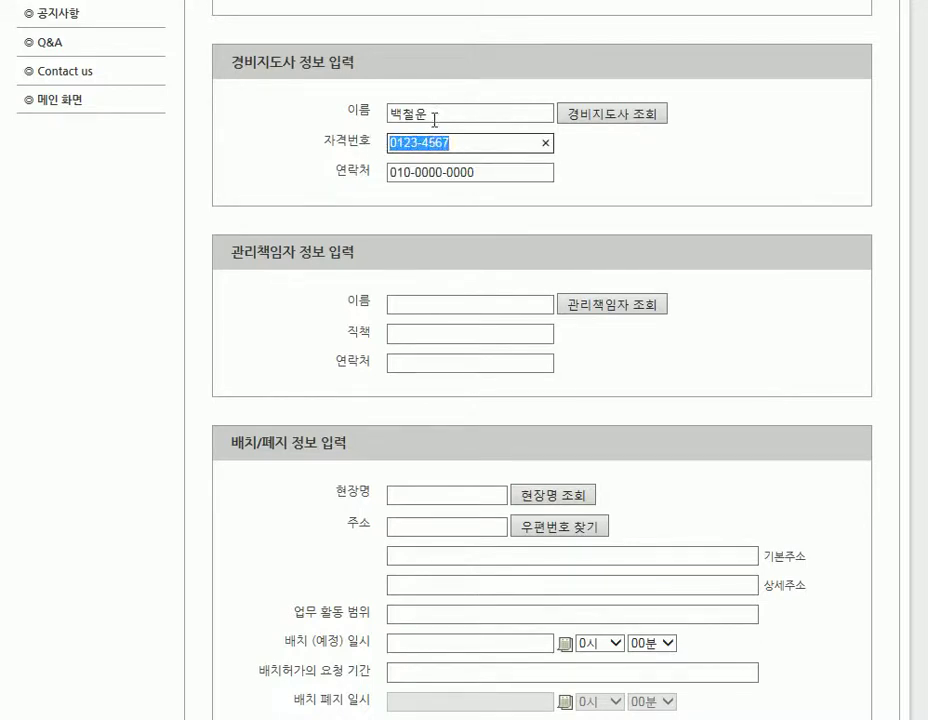
pyautogui.moveTo(435, 113); pyautogui.dragTo(381, 112)
pyautogui.click(350, 205)
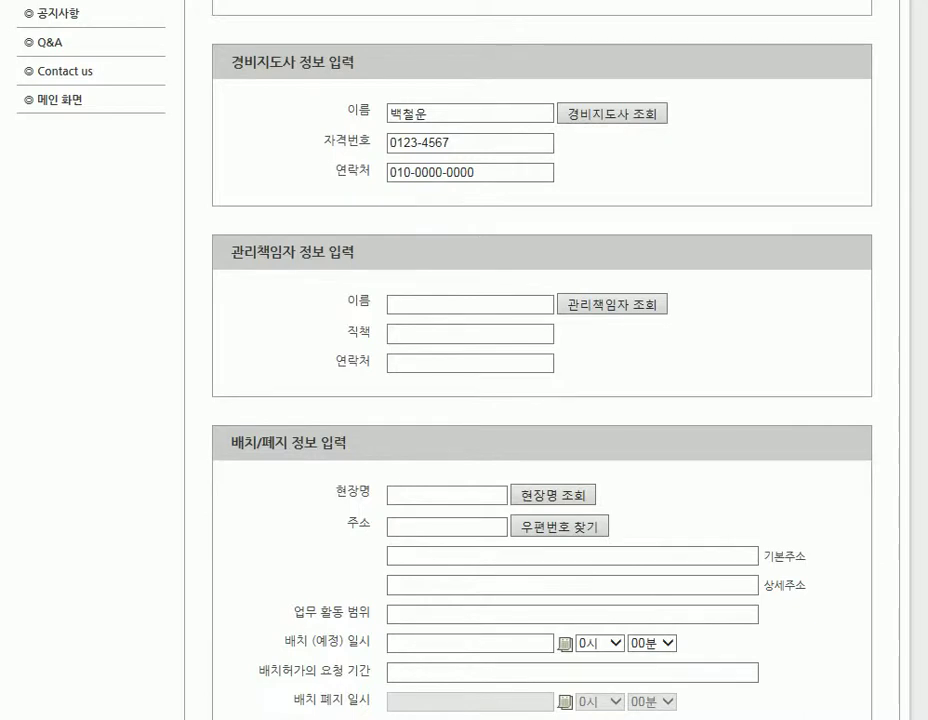
pyautogui.scroll(-3, 464, 360)
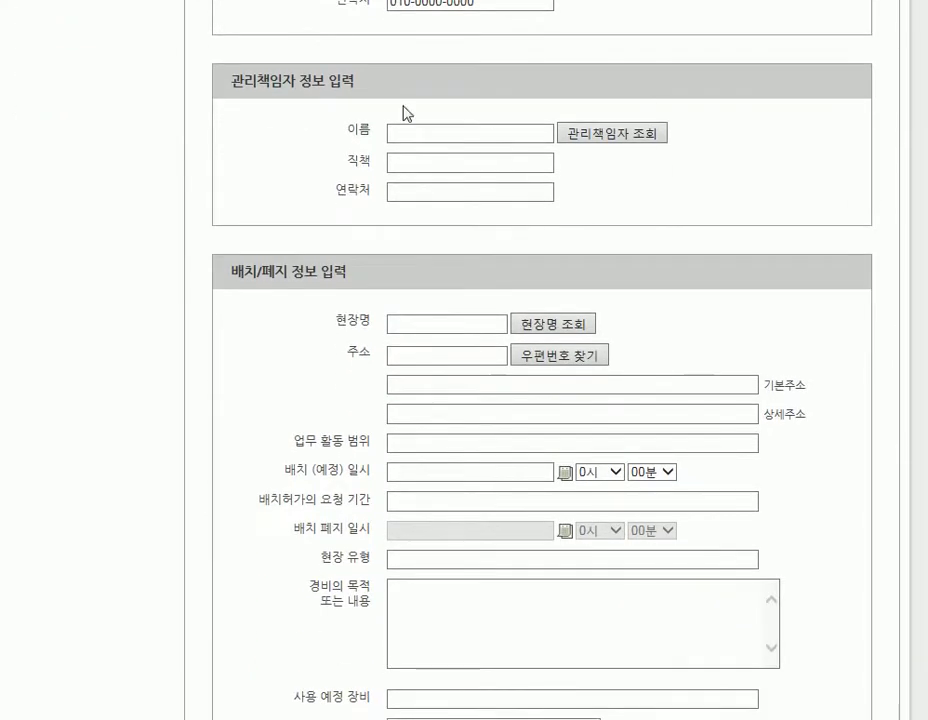
# Enter the manager's name, position 대표이사 and a contact number.
pyautogui.click(431, 134)
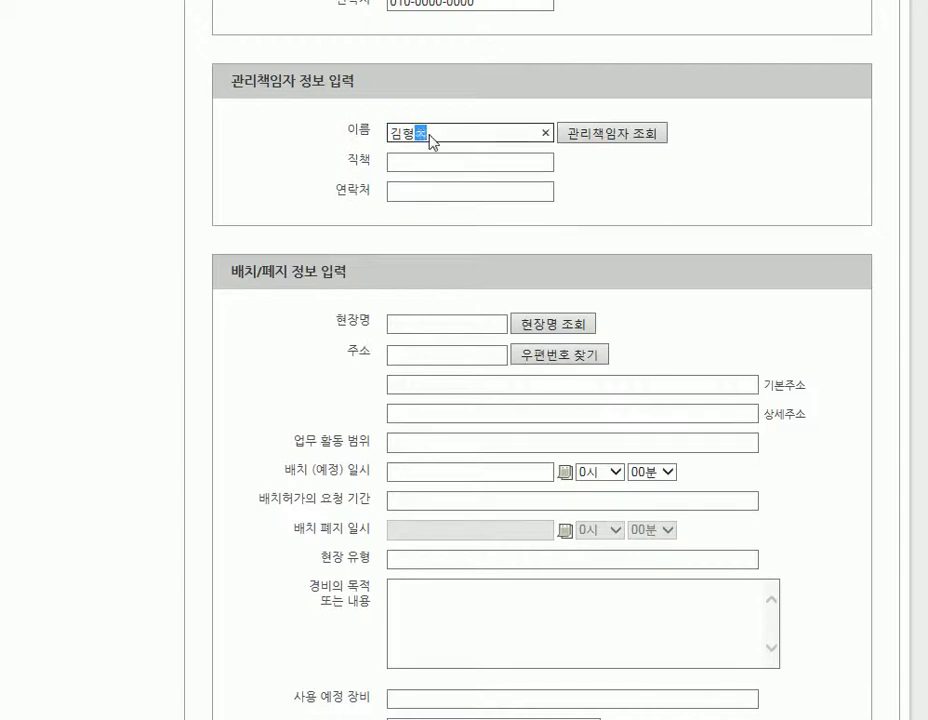
pyautogui.press('Tab')
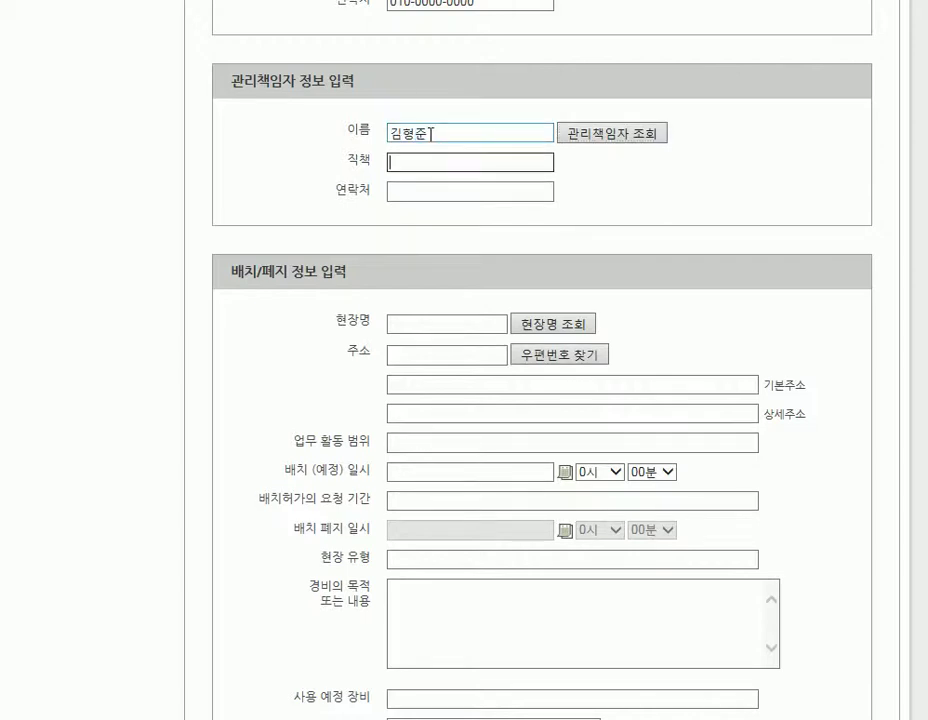
pyautogui.write('대표이사')
pyautogui.press('Tab')
pyautogui.write('0')
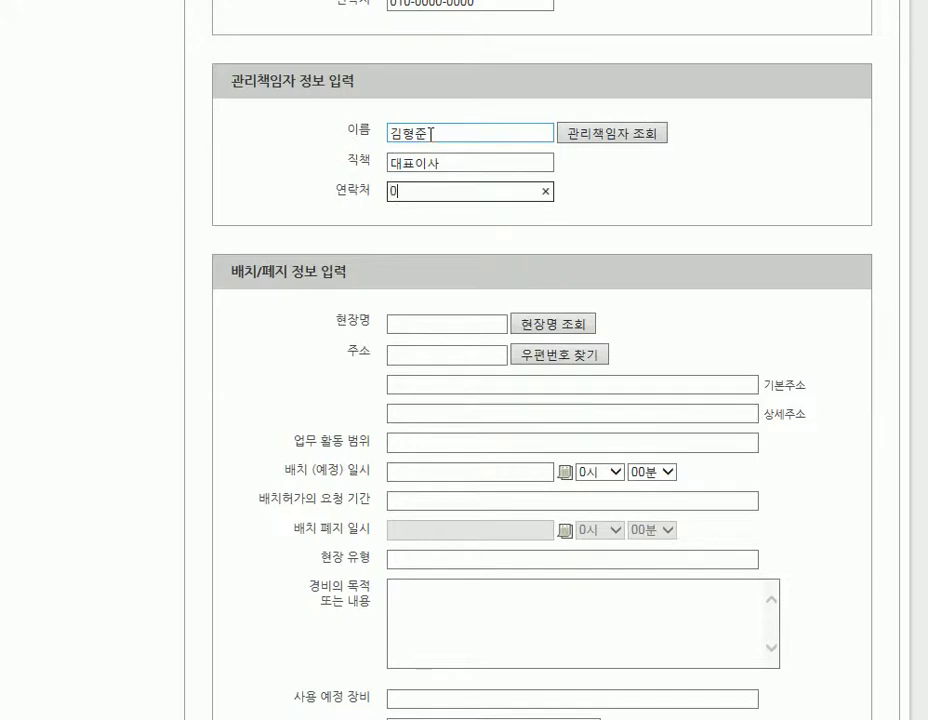
pyautogui.write('10-0000-0000')
pyautogui.click(487, 241)
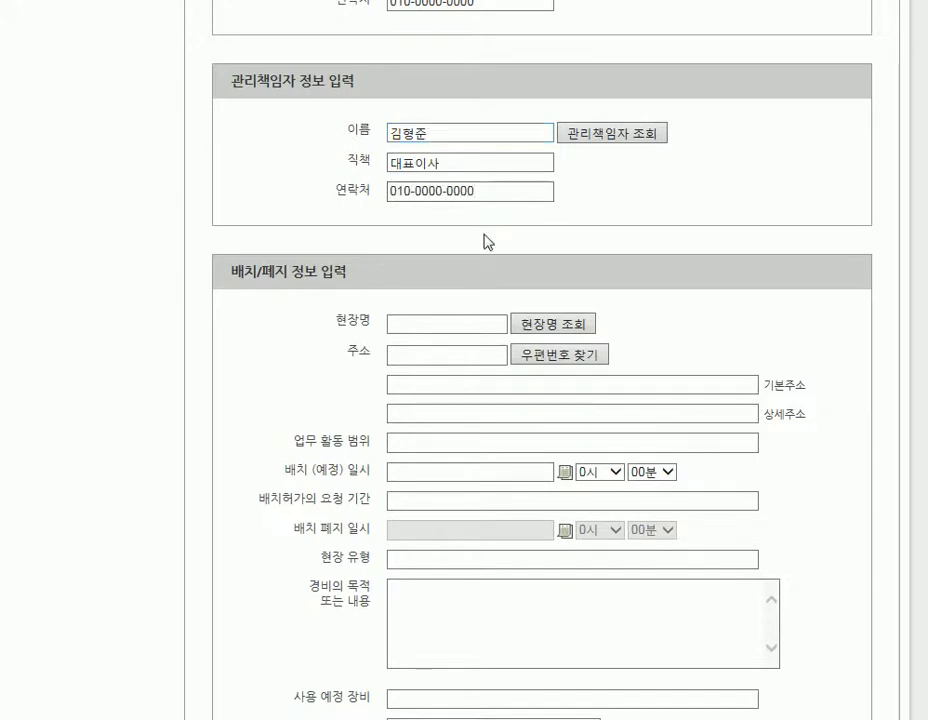
# Fill the manager fields from the registered 관리책임자 lookup and check them.
pyautogui.click(630, 138)
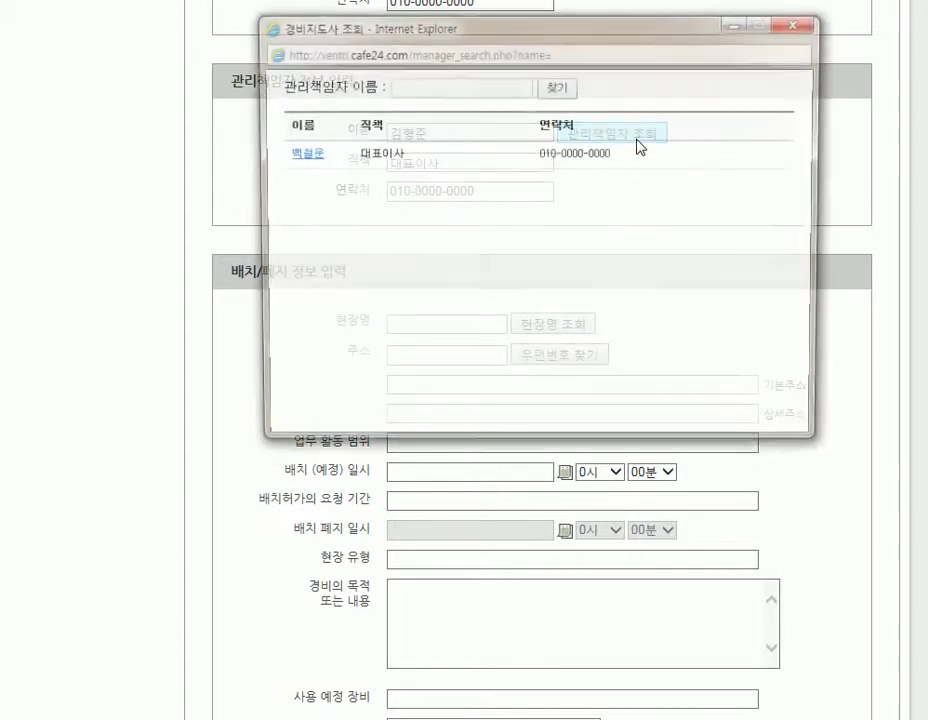
pyautogui.click(299, 153)
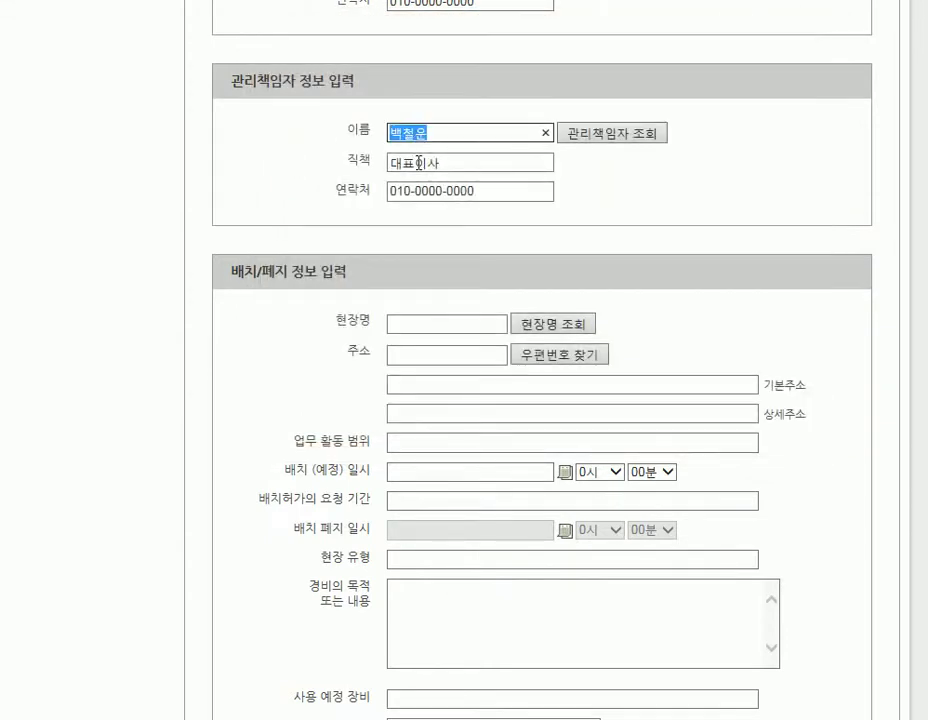
pyautogui.doubleClick(418, 162)
pyautogui.click(420, 189)
pyautogui.doubleClick(420, 189)
pyautogui.click(440, 232)
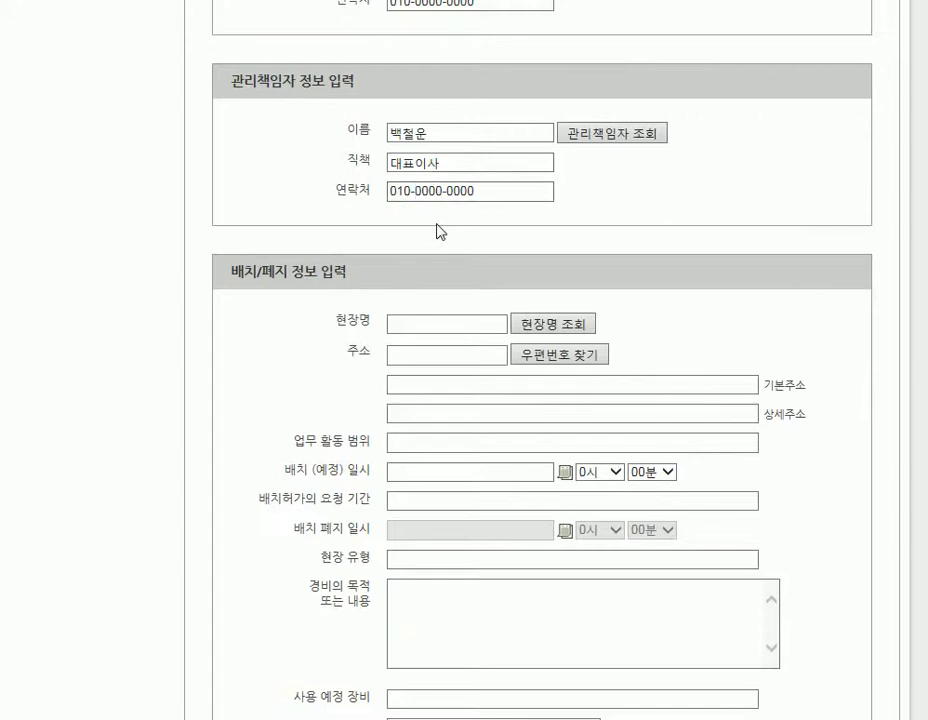
# Pick site 카이스트 from the site lookup and set the activity scope to 교내 시위장소.
pyautogui.scroll(-3, 464, 360)
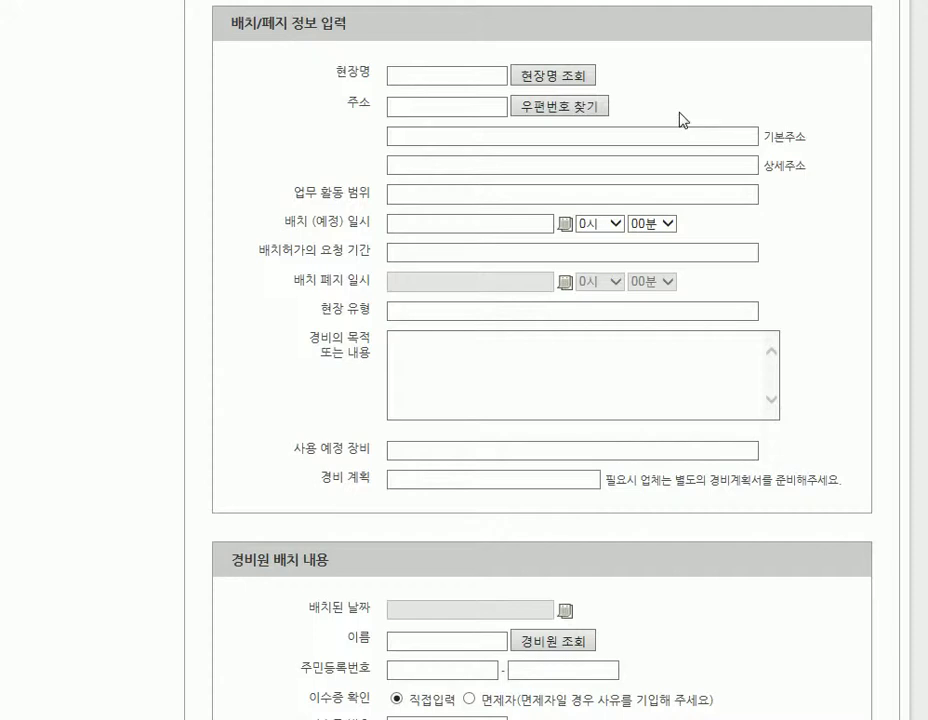
pyautogui.doubleClick(350, 73)
pyautogui.doubleClick(357, 103)
pyautogui.click(675, 104)
pyautogui.click(582, 78)
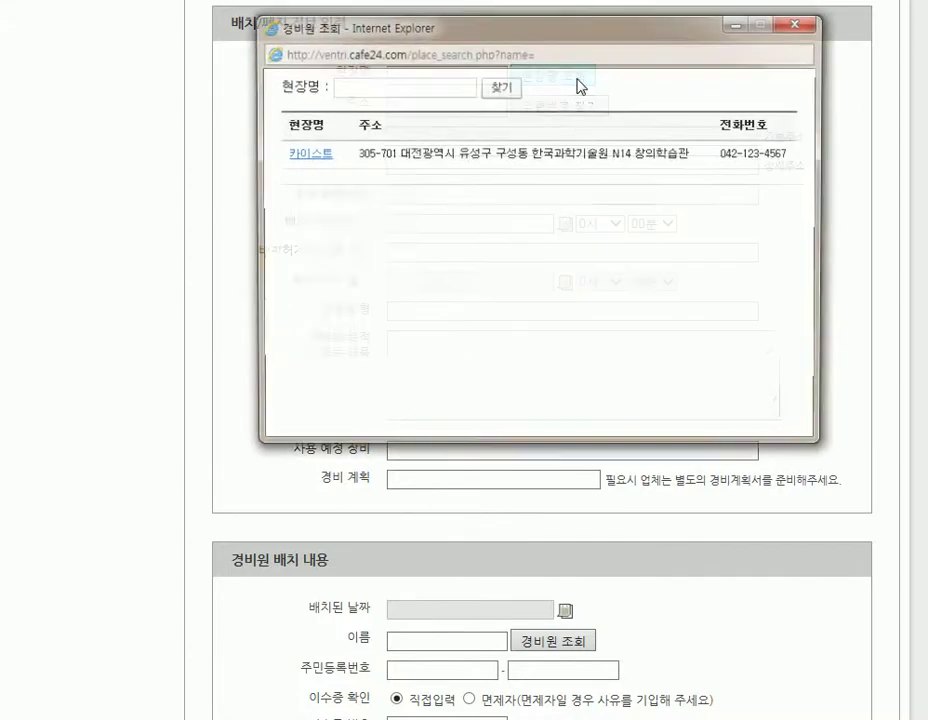
pyautogui.click(301, 156)
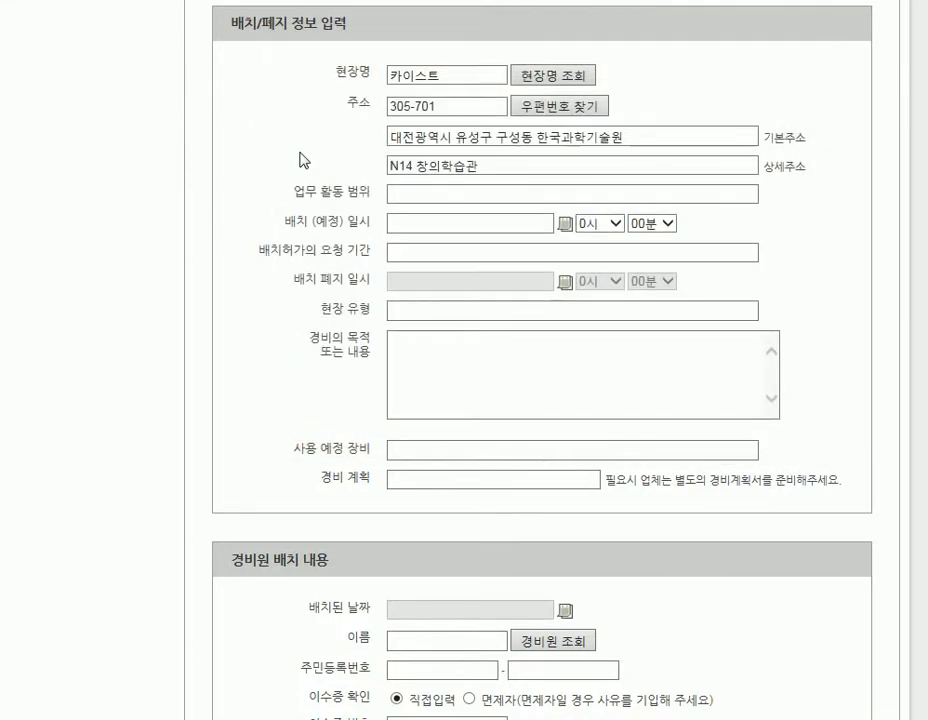
pyautogui.click(410, 195)
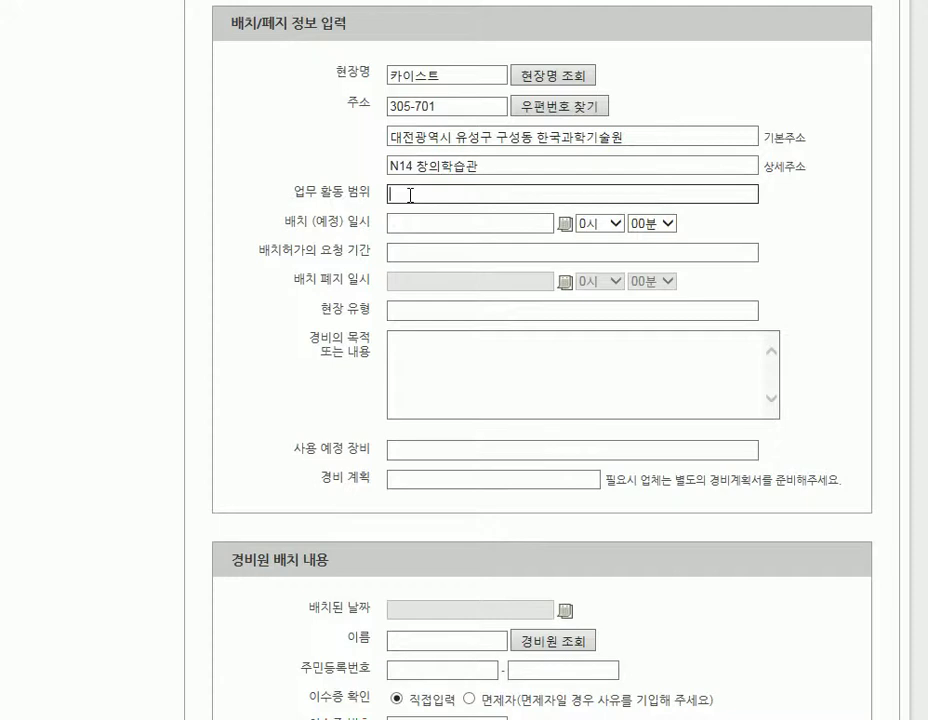
pyautogui.write('교내 시위장소')
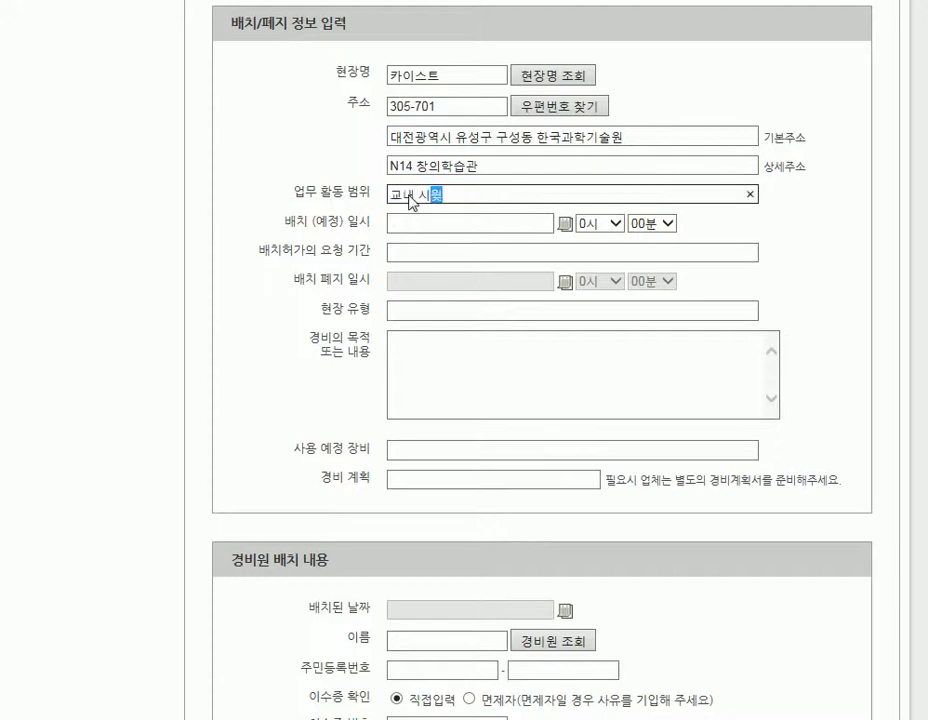
pyautogui.click(814, 244)
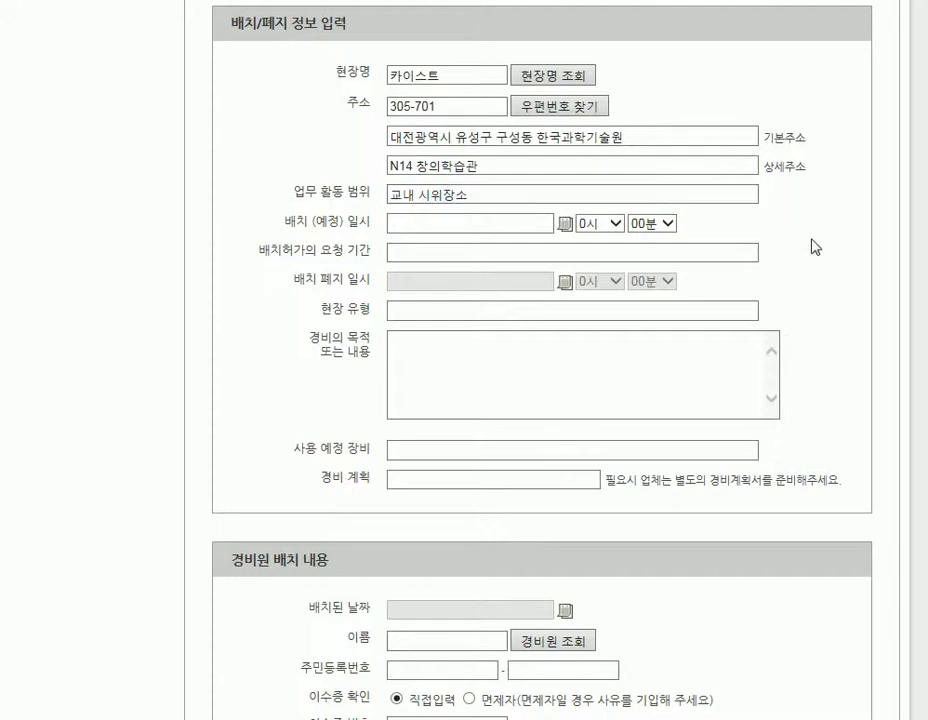
# Set the deployment date to the 22nd at 10시 and the permit period to 2일.
pyautogui.click(565, 225)
pyautogui.click(480, 338)
pyautogui.click(598, 225)
pyautogui.click(598, 366)
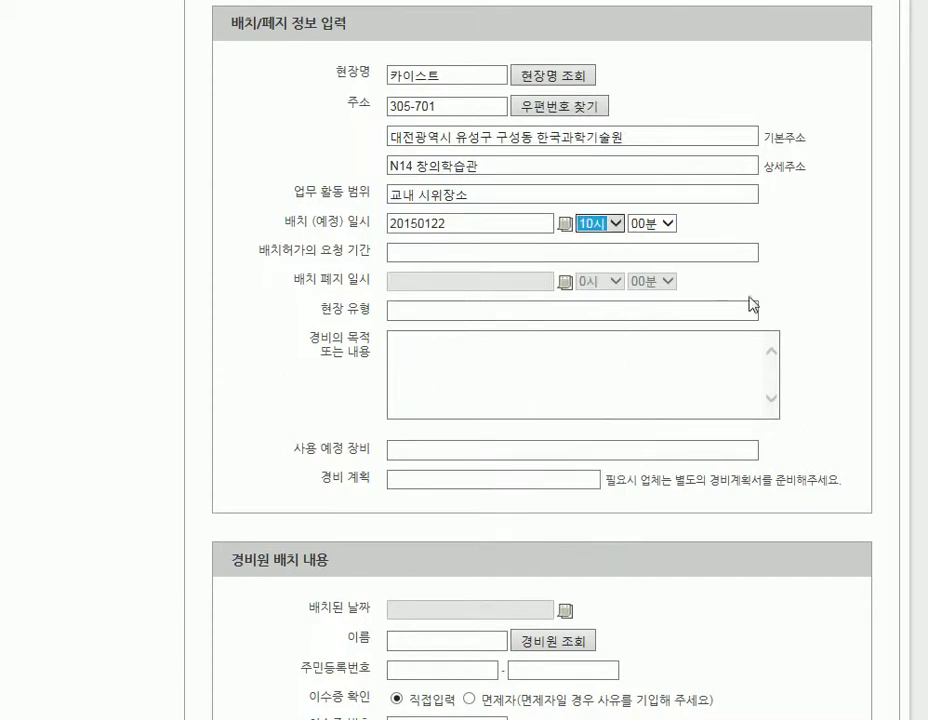
pyautogui.click(478, 254)
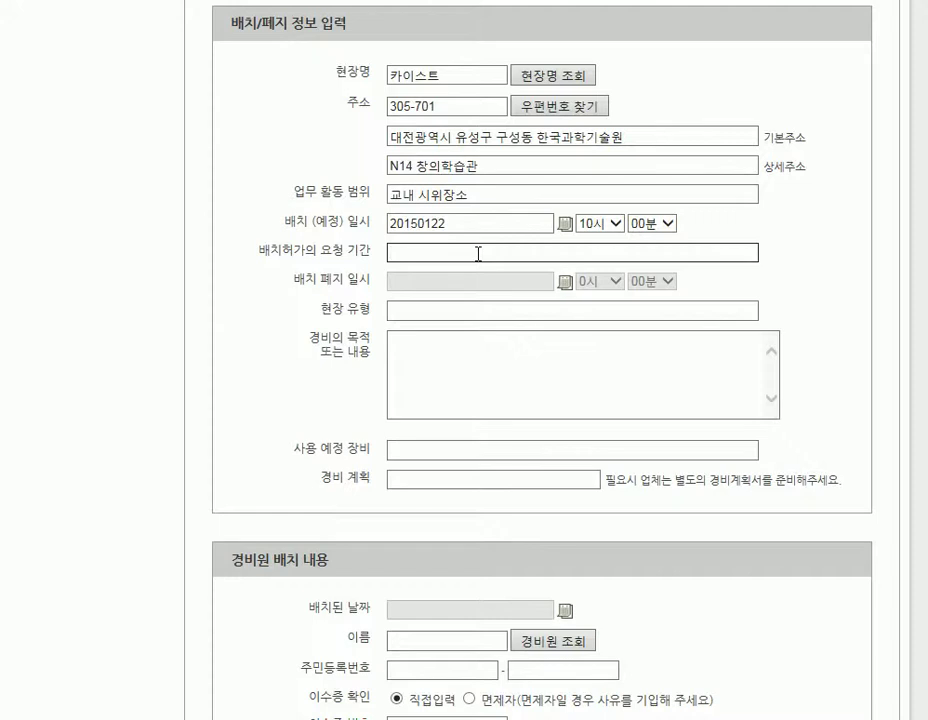
pyautogui.write('2')
pyautogui.write('ㅇ')
pyautogui.write('ㄹ')
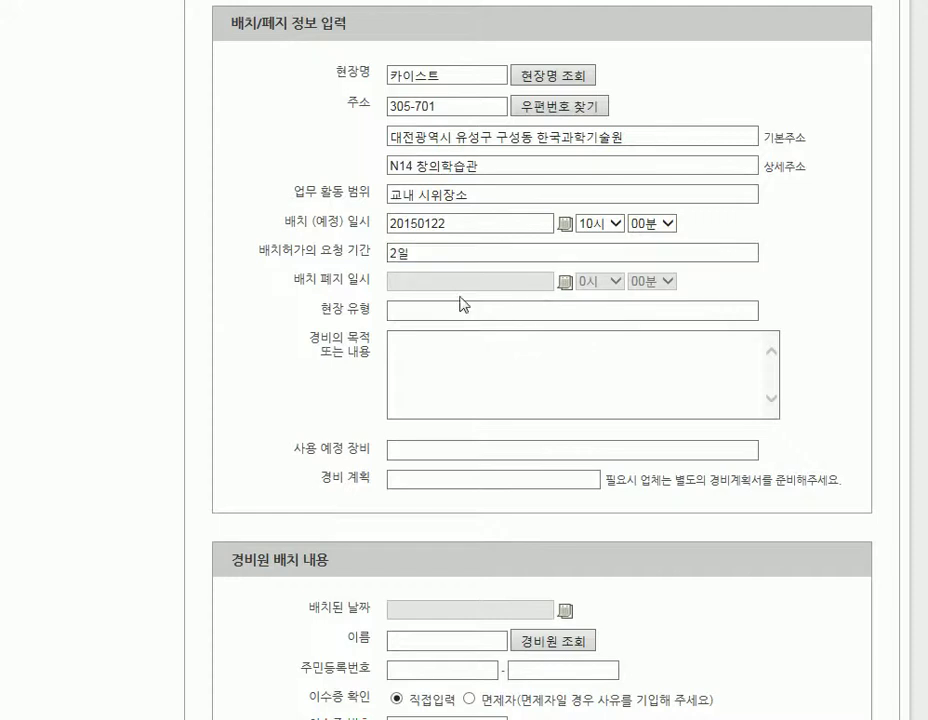
# Fill site type 교내 시위장소, purpose 시위통제, equipment 무전기 and security plan 내용없음.
pyautogui.click(459, 310)
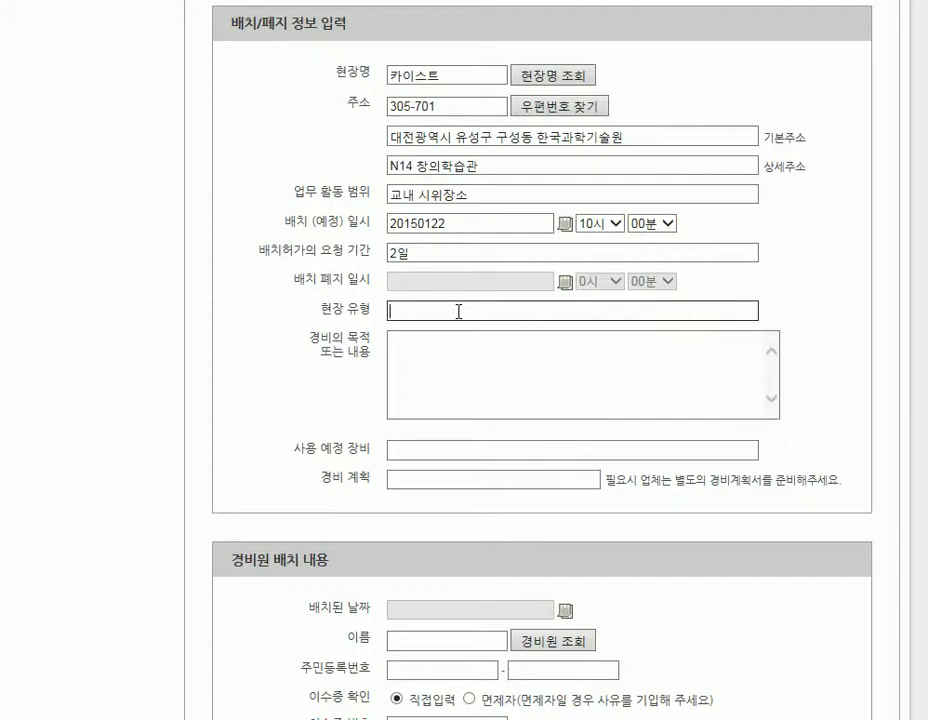
pyautogui.write('교내')
pyautogui.write('시위장소')
pyautogui.click(450, 345)
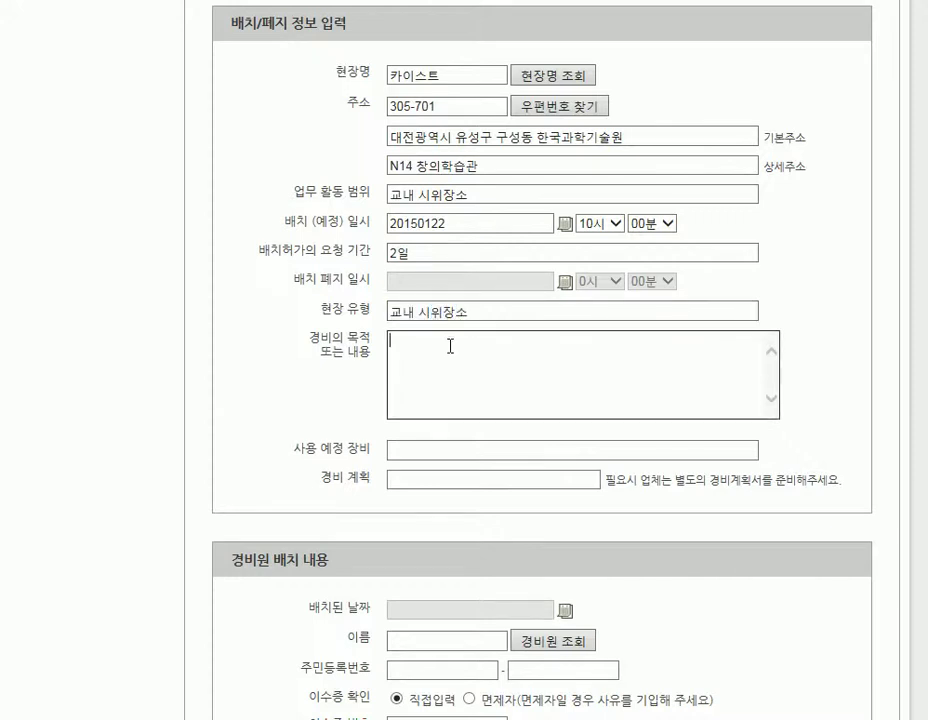
pyautogui.write('시위')
pyautogui.write('동체')
pyautogui.click(414, 452)
pyautogui.write('무전ㄱ')
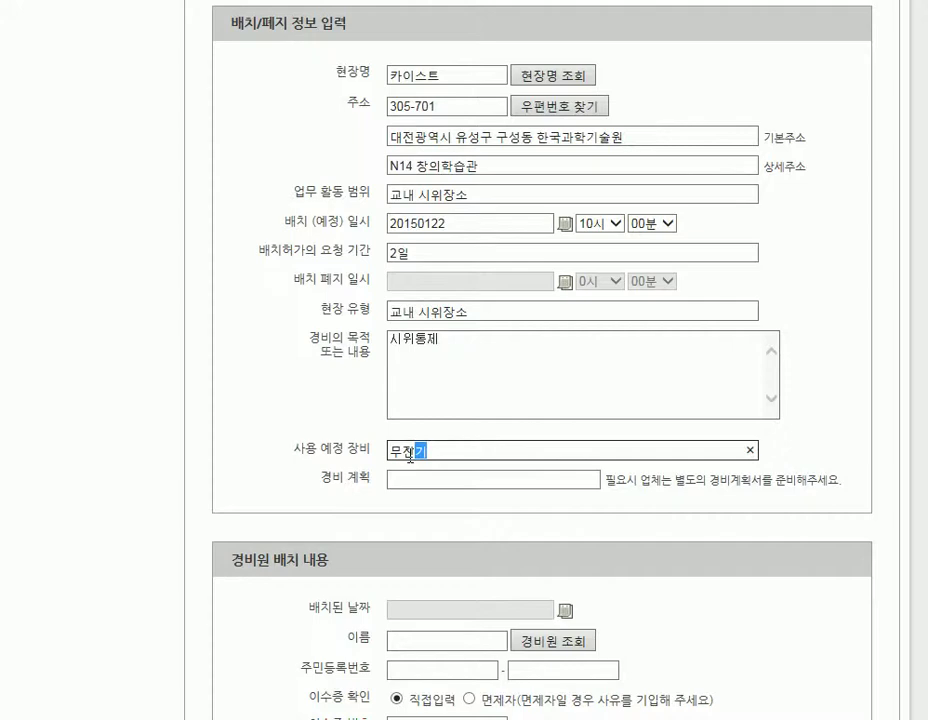
pyautogui.click(412, 479)
pyautogui.scroll(-3, 410, 478)
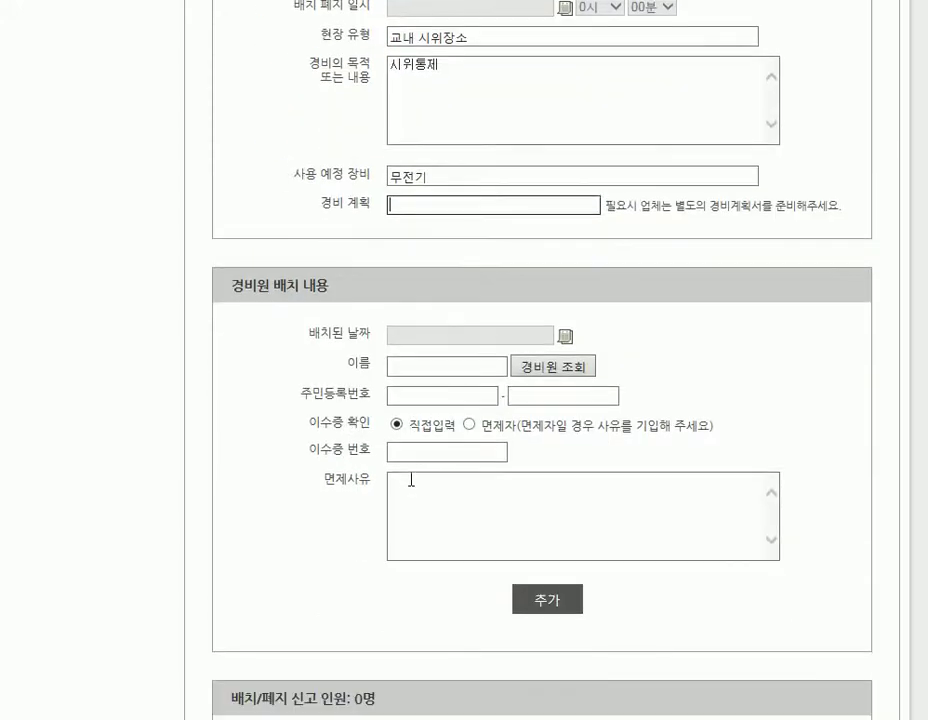
pyautogui.write('ㄴ')
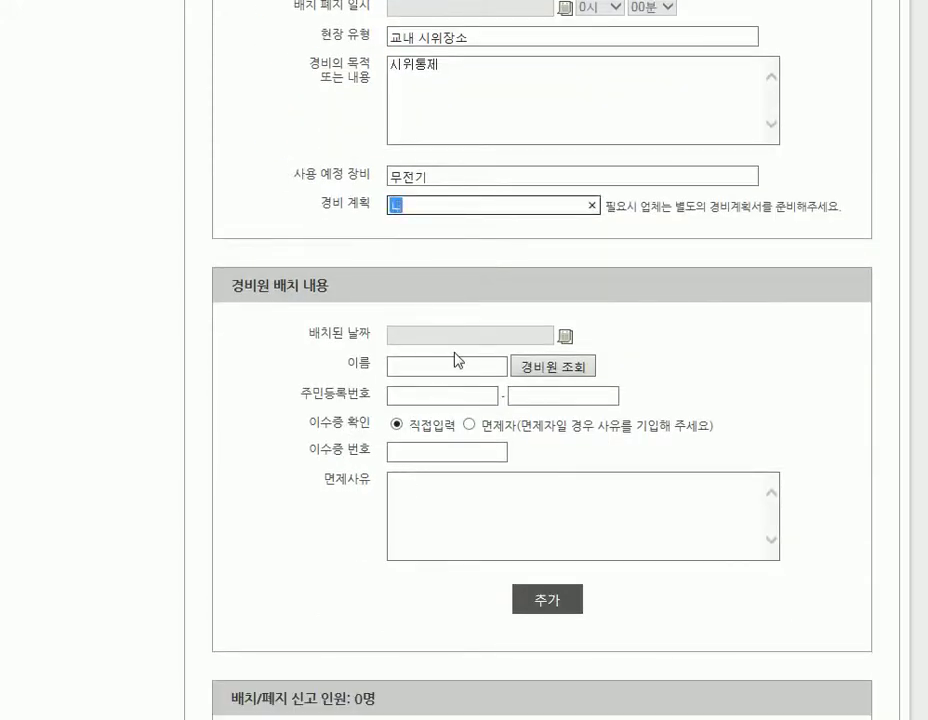
pyautogui.write('용없음')
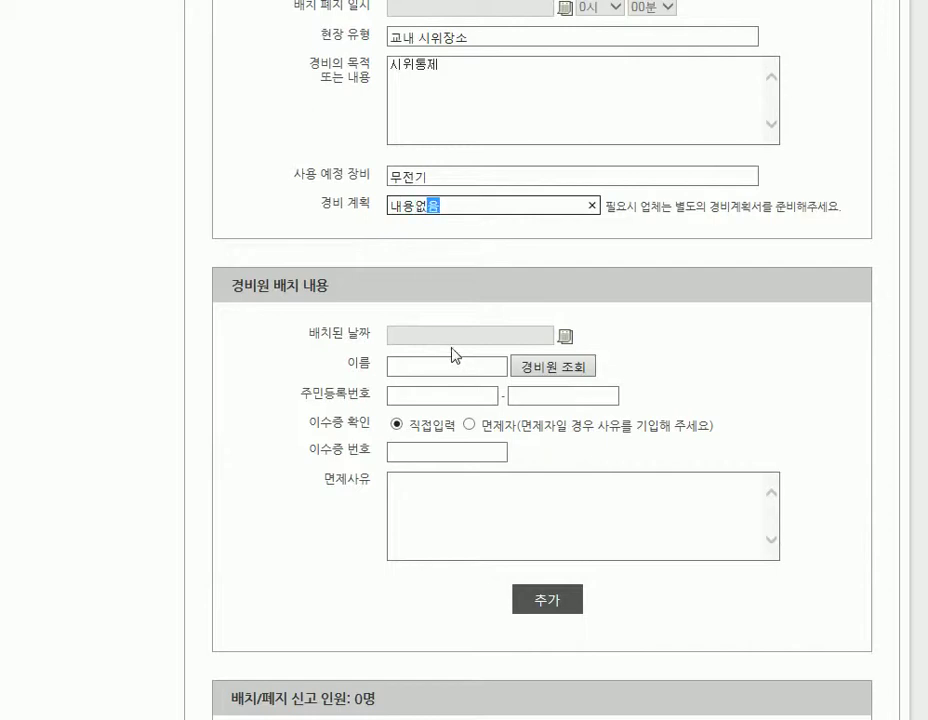
pyautogui.click(481, 259)
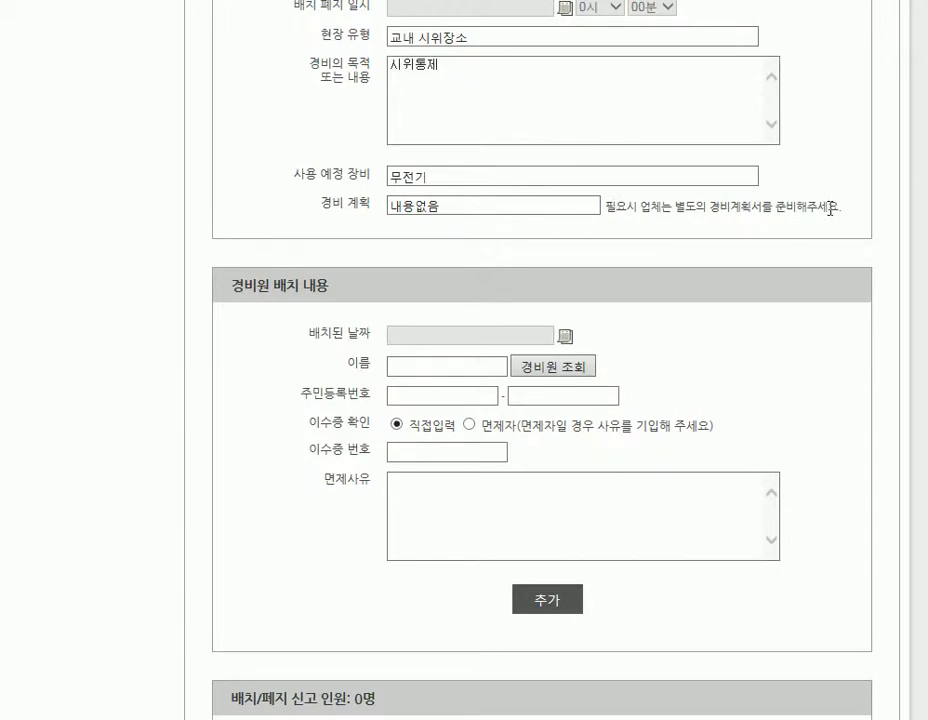
pyautogui.moveTo(838, 207); pyautogui.dragTo(591, 206)
pyautogui.click(716, 273)
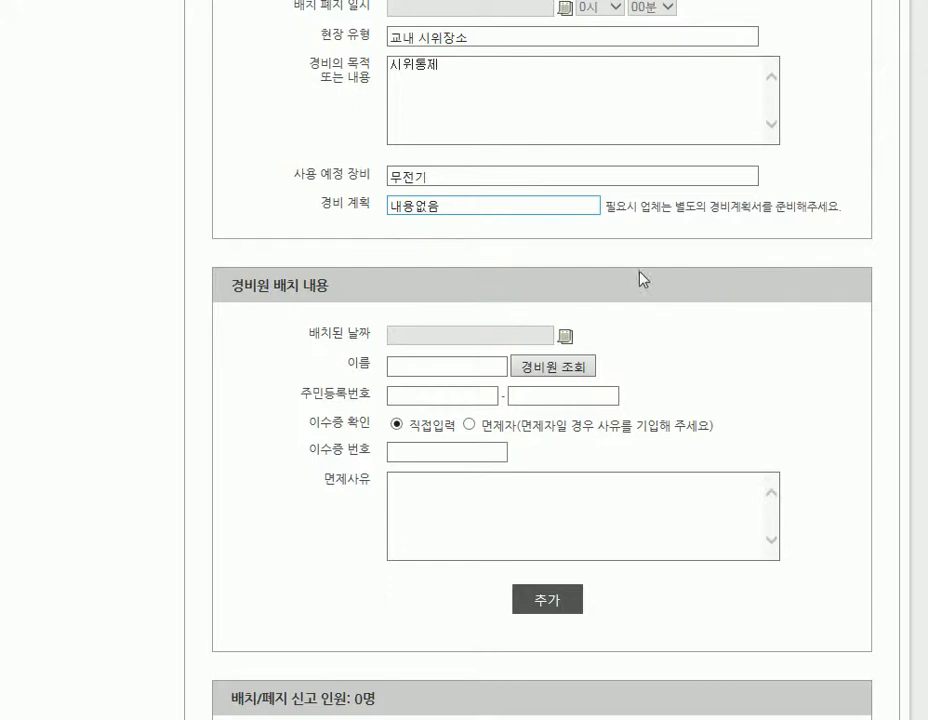
pyautogui.scroll(-2, 584, 249)
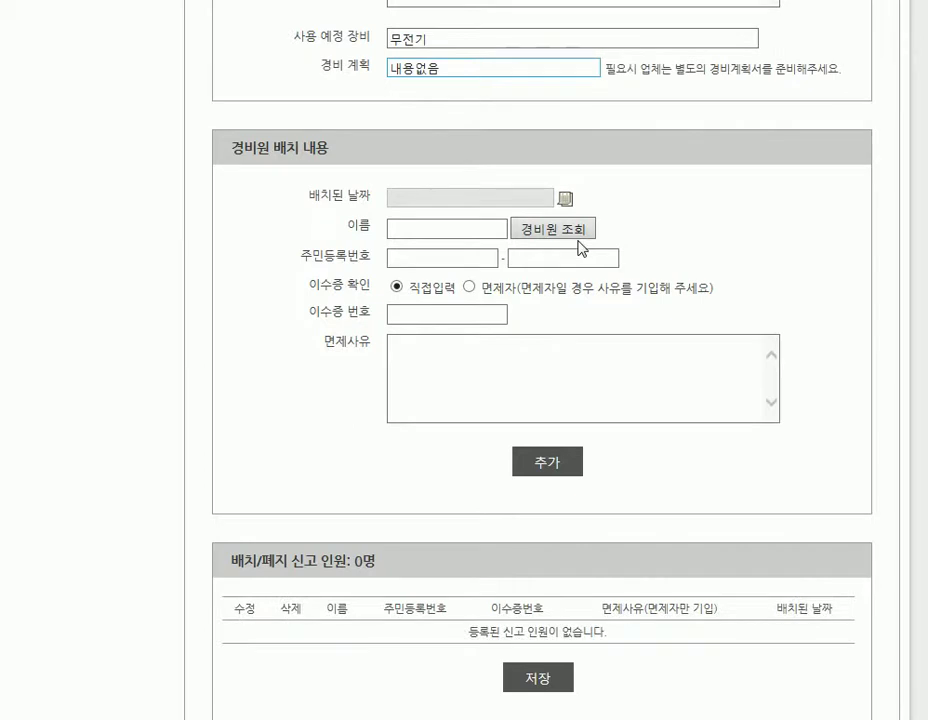
# Enter the guard's name, resident registration number and training certificate number under 경비원 배치 내용.
pyautogui.click(431, 226)
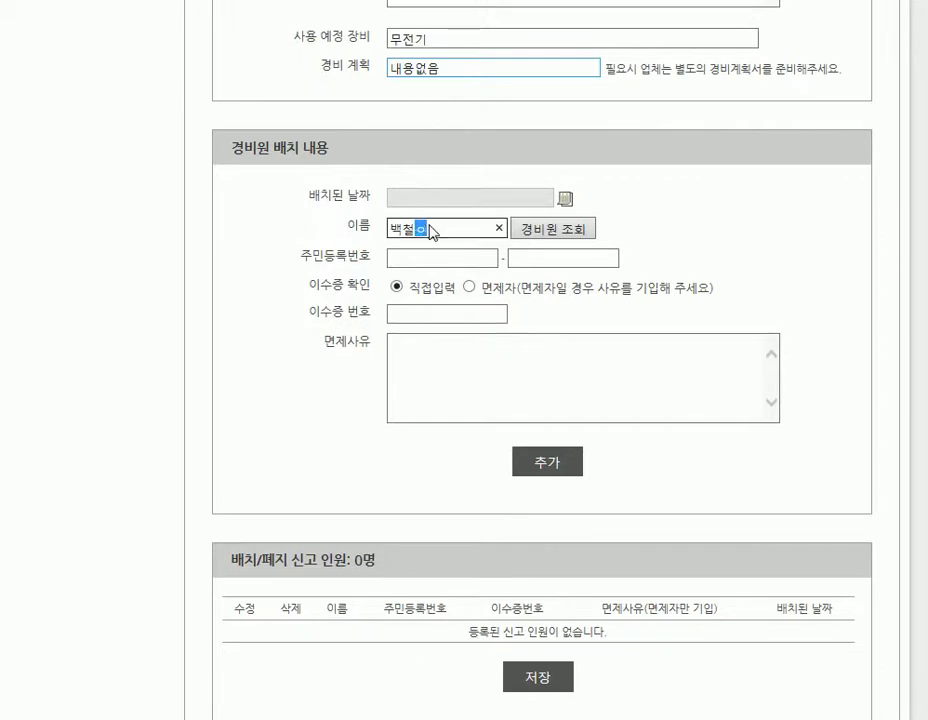
pyautogui.click(421, 257)
pyautogui.write('0')
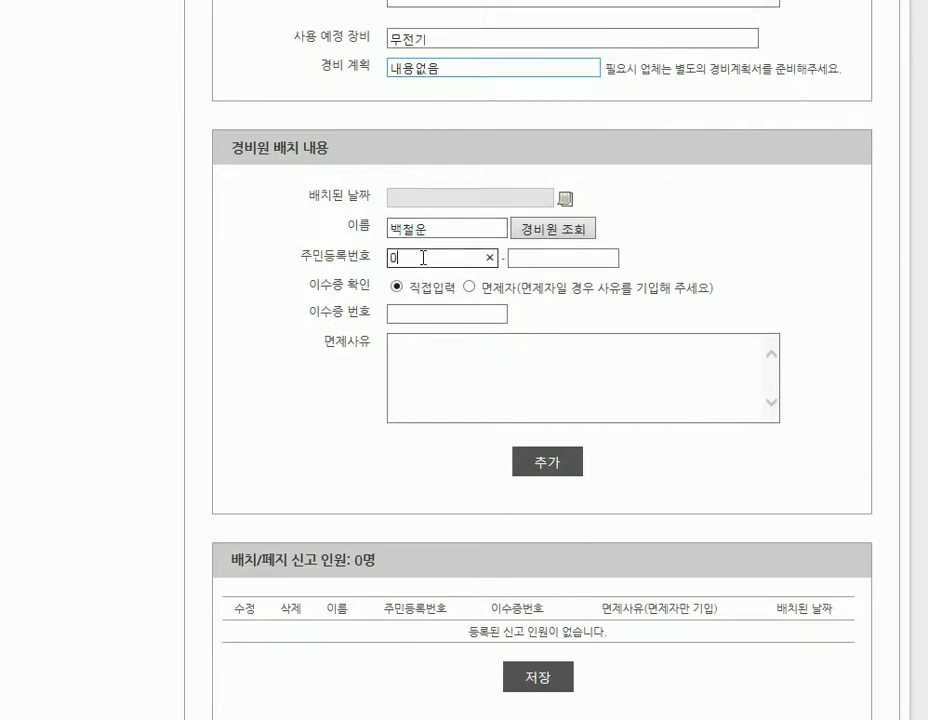
pyautogui.write('000000000000')
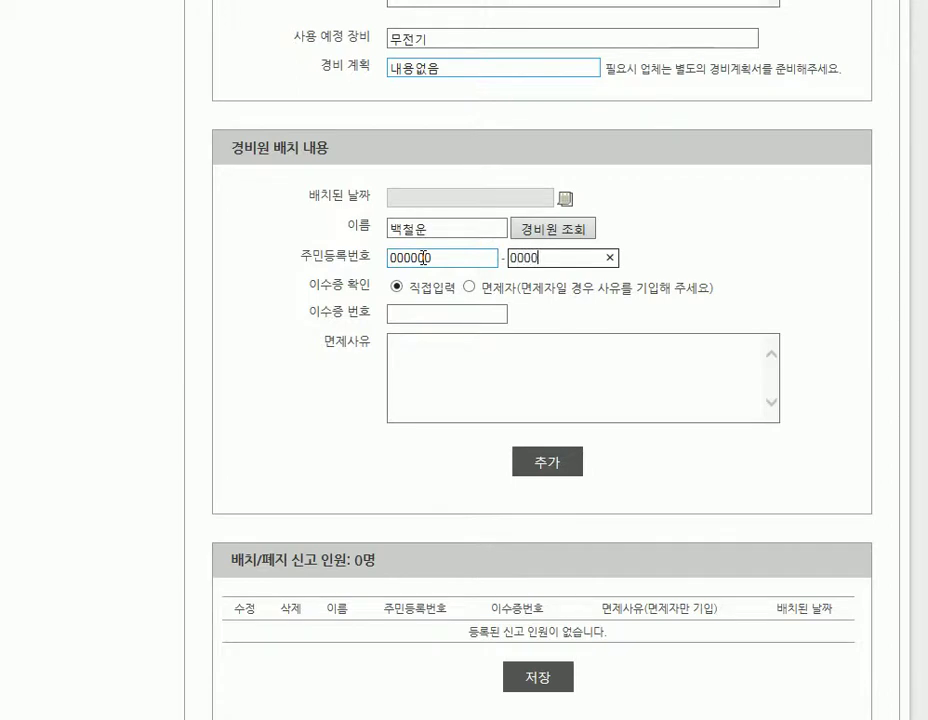
pyautogui.click(450, 314)
pyautogui.write('12345')
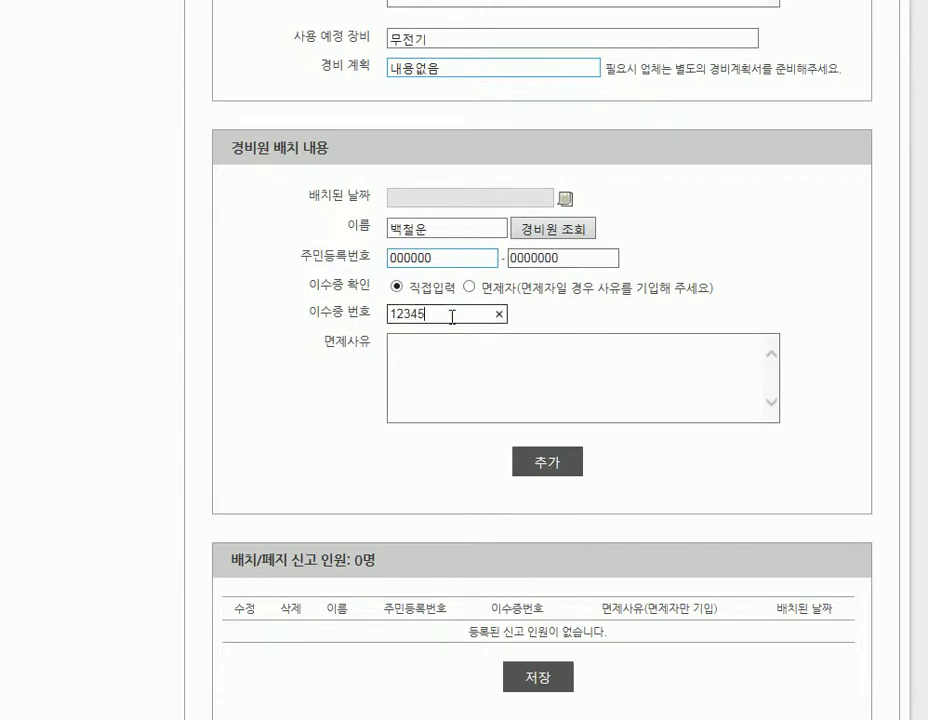
pyautogui.click(406, 350)
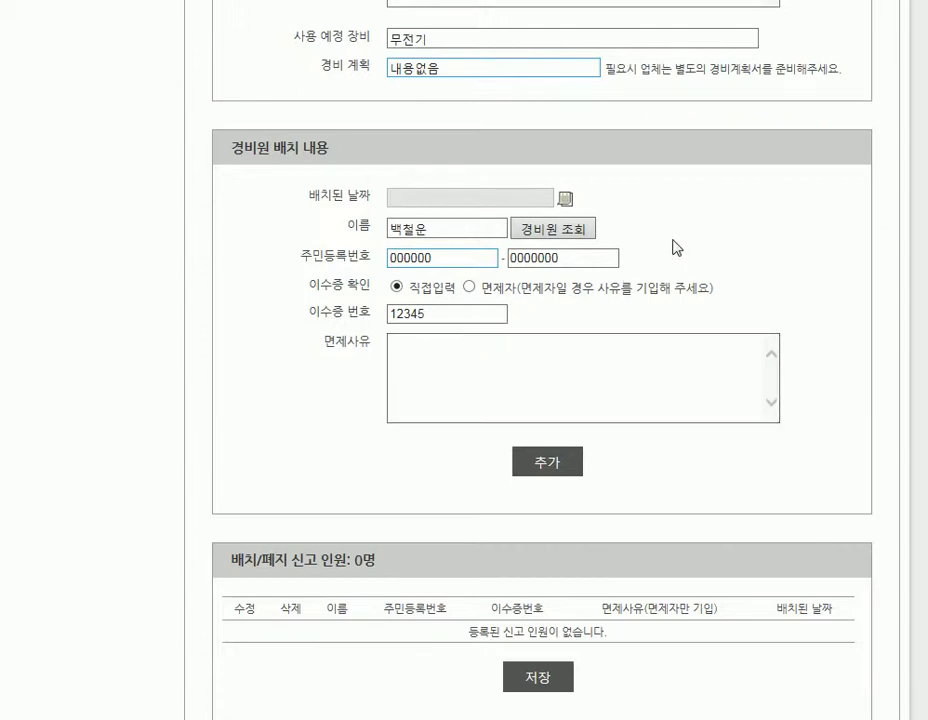
# Fill the guard fields from the first guard in the 경비원 lookup and add them, making the roster 1명.
pyautogui.click(560, 232)
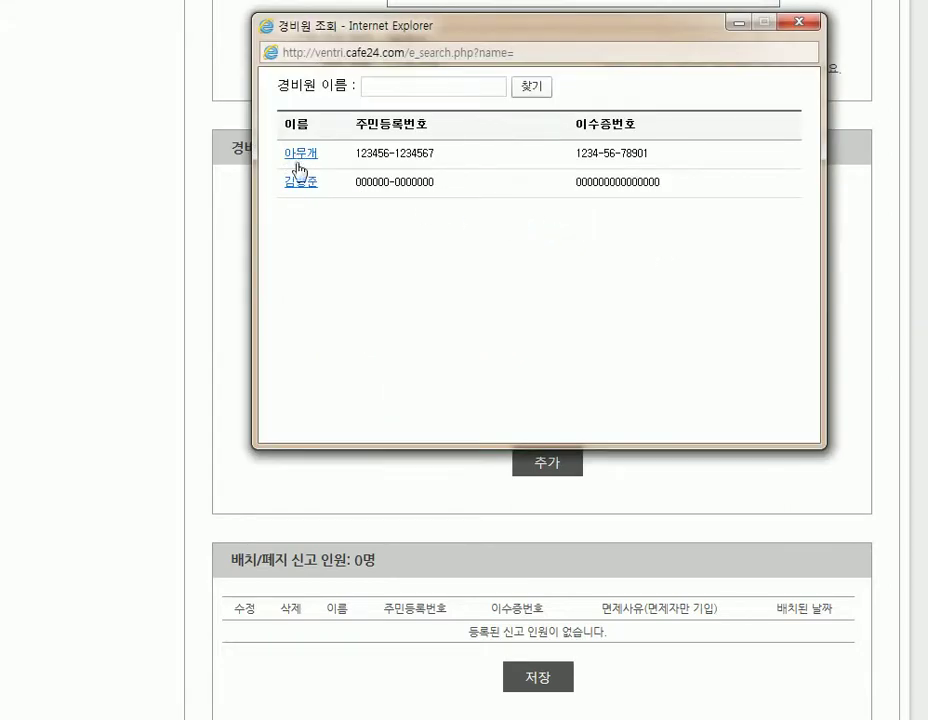
pyautogui.moveTo(692, 199); pyautogui.dragTo(280, 168)
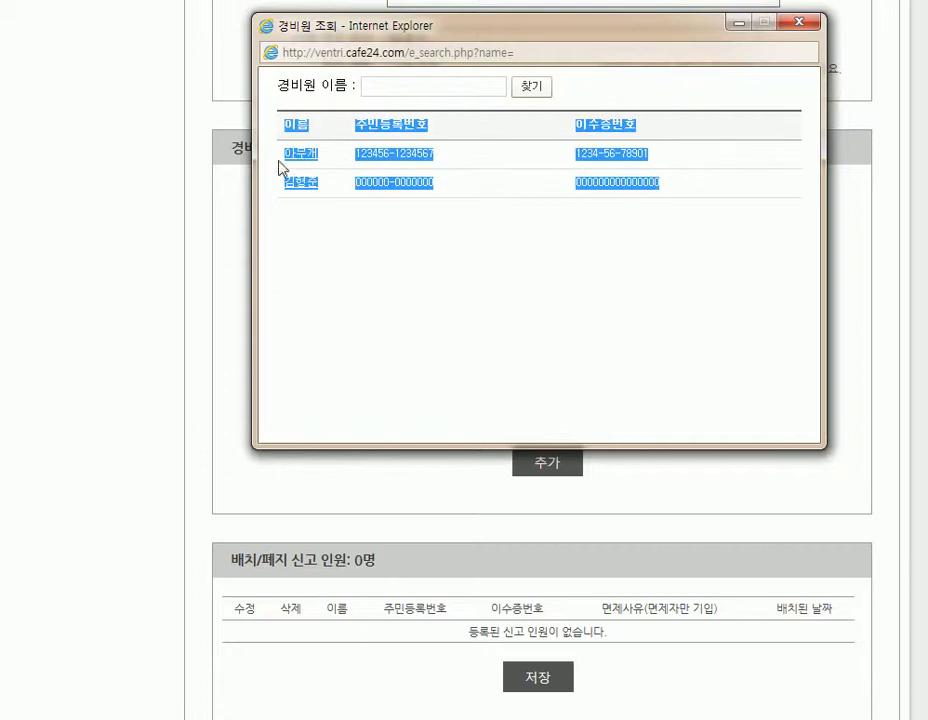
pyautogui.click(394, 240)
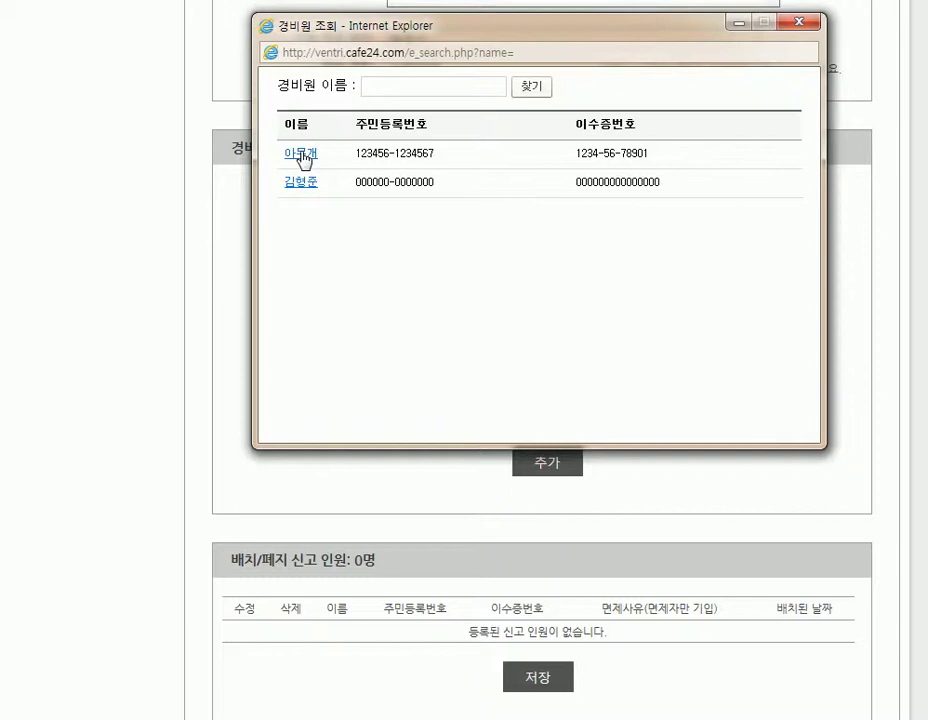
pyautogui.click(302, 158)
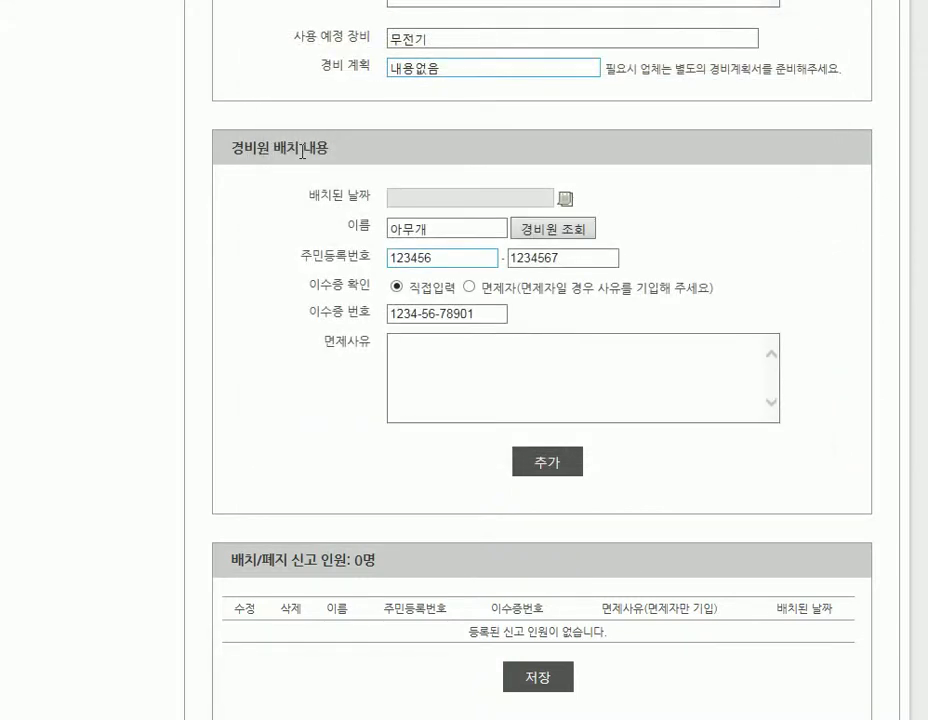
pyautogui.moveTo(423, 257); pyautogui.dragTo(379, 249)
pyautogui.moveTo(551, 261); pyautogui.dragTo(506, 258)
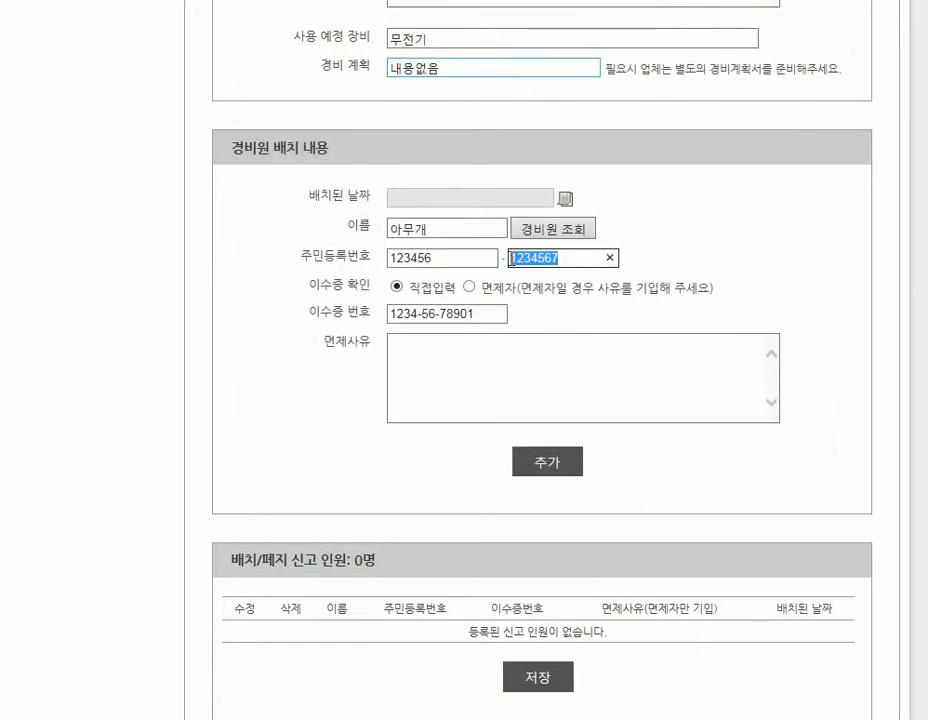
pyautogui.moveTo(452, 230); pyautogui.dragTo(340, 227)
pyautogui.click(652, 250)
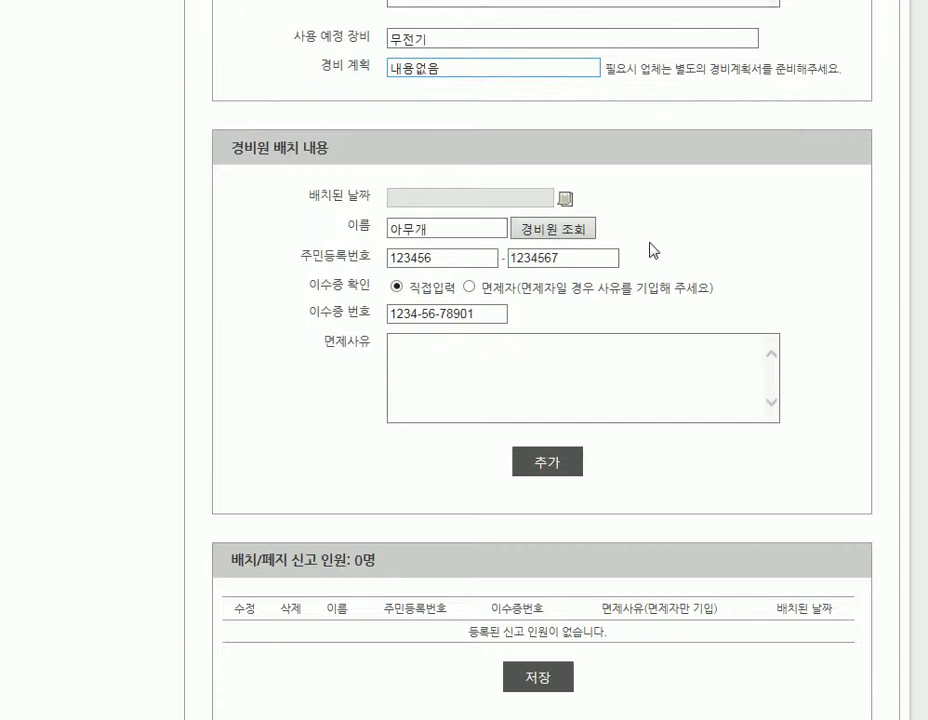
pyautogui.click(568, 472)
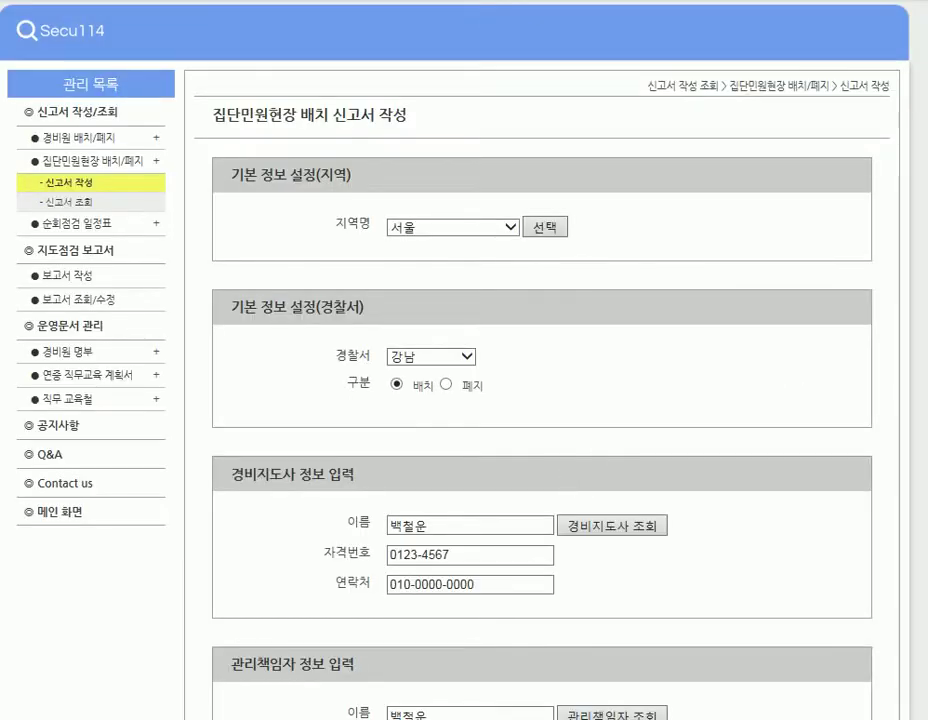
pyautogui.scroll(-15, 905, 346)
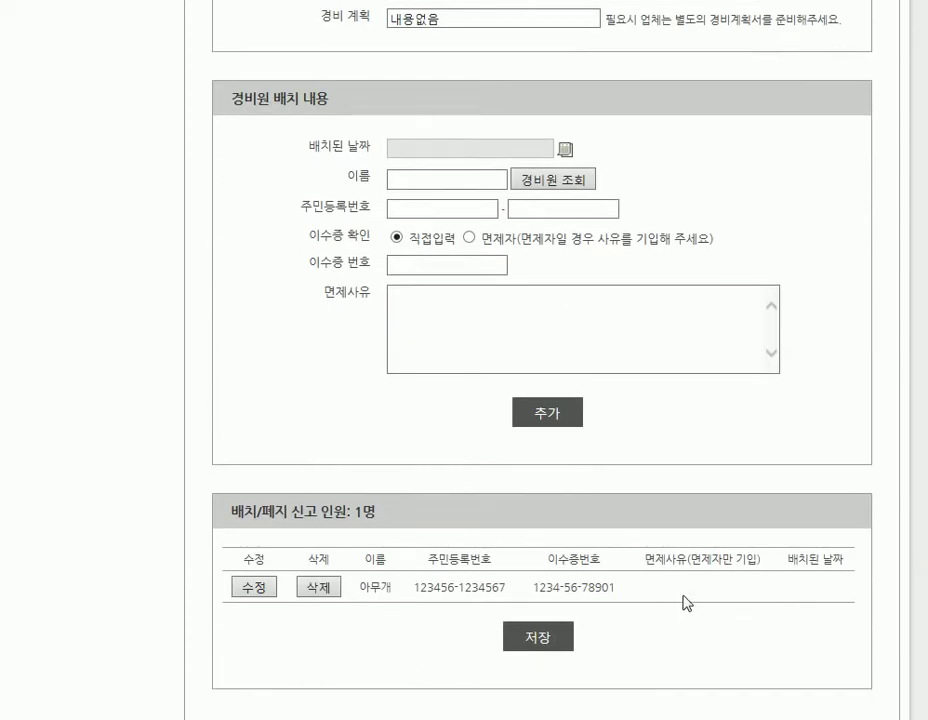
# Add the second registered guard to bring the roster to 2명, then save the report.
pyautogui.moveTo(236, 568); pyautogui.dragTo(823, 593)
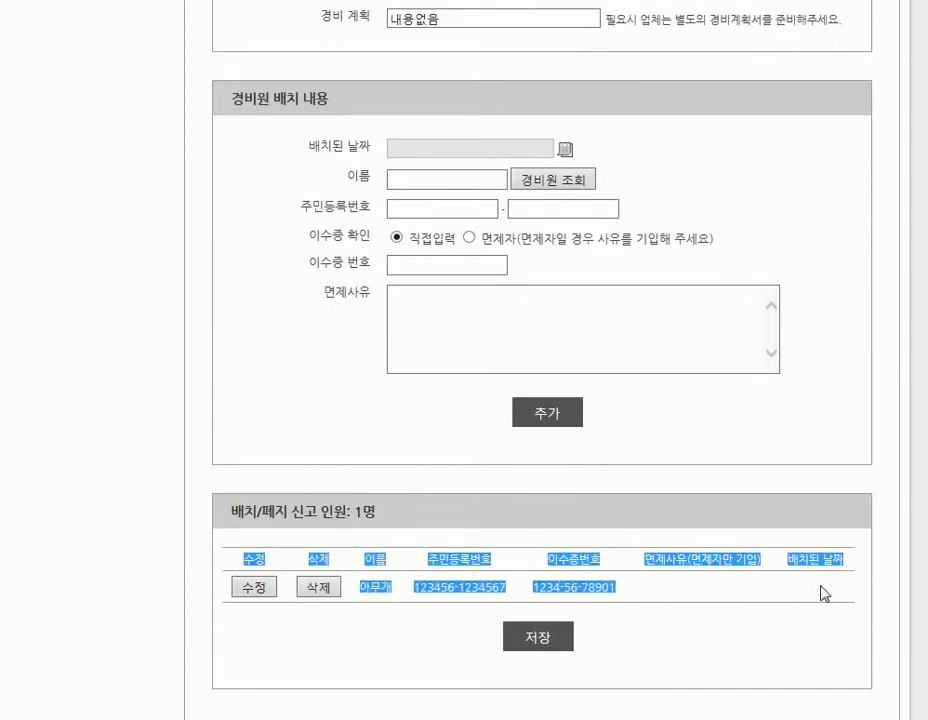
pyautogui.click(822, 594)
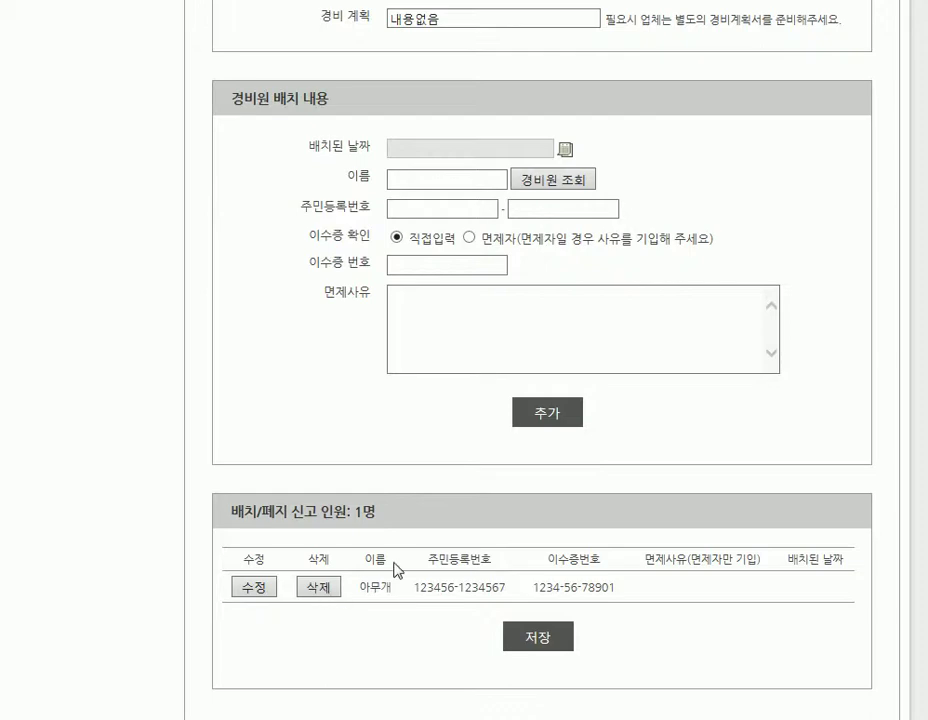
pyautogui.click(539, 185)
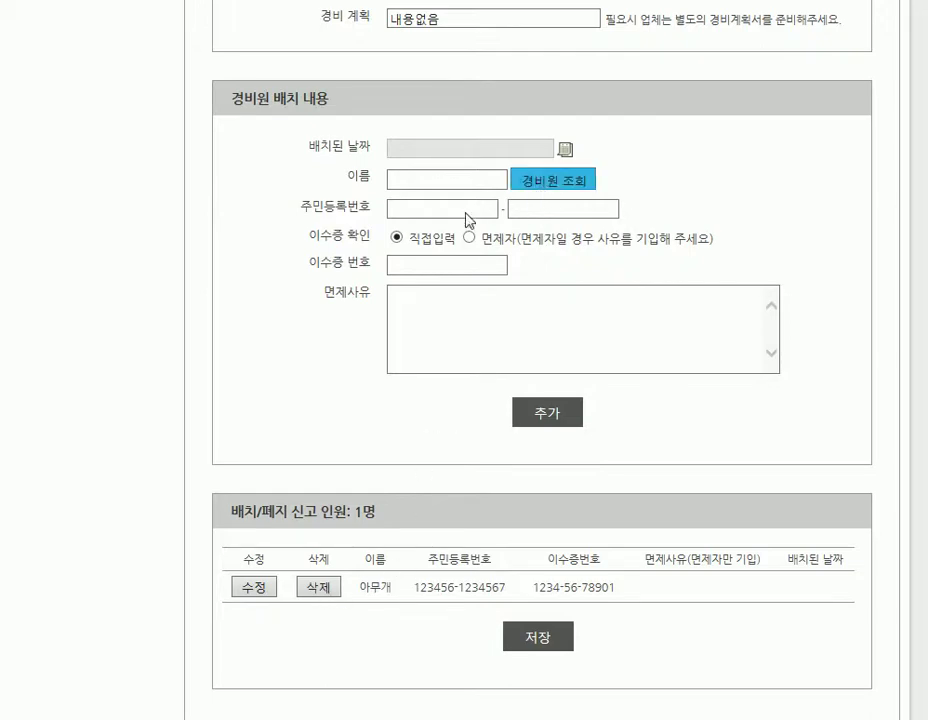
pyautogui.click(301, 183)
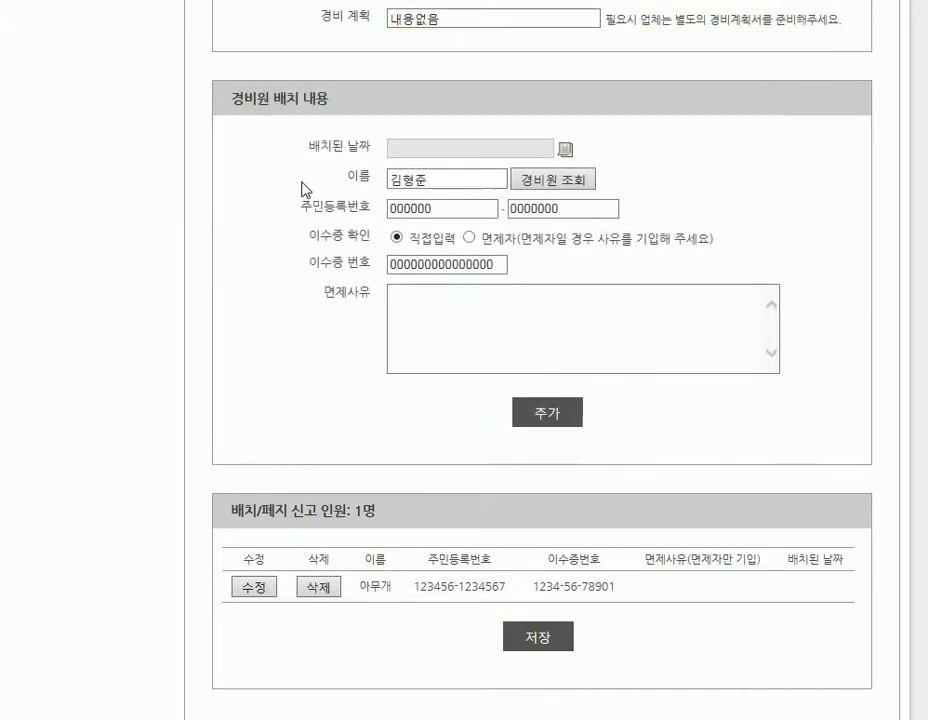
pyautogui.click(561, 413)
pyautogui.scroll(-15, 556, 414)
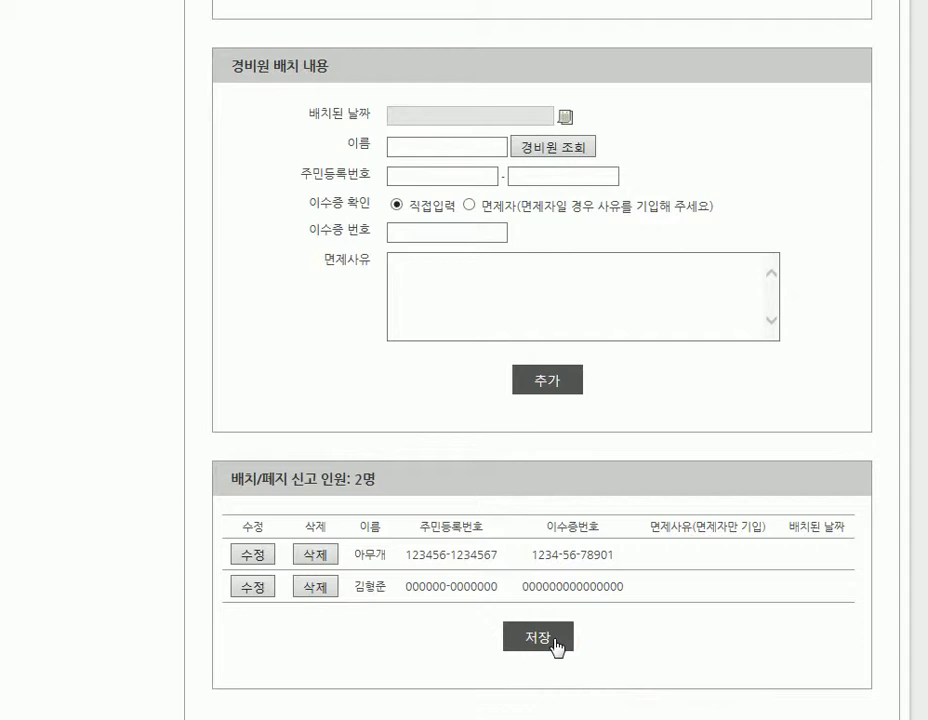
pyautogui.click(557, 645)
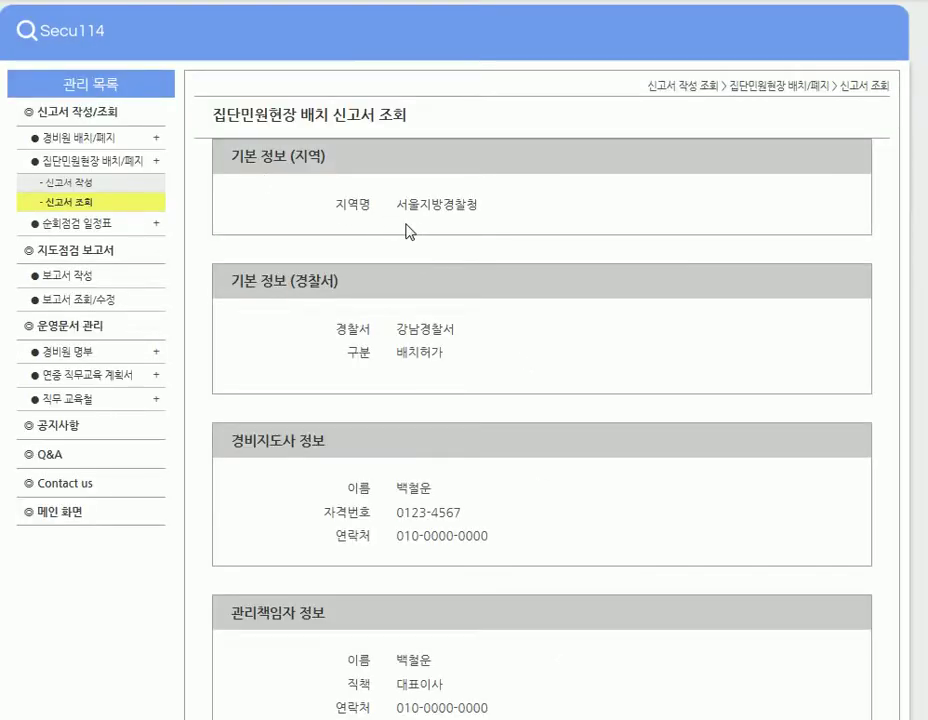
# Scroll through the saved 카이스트 report down to its two-guard 배치/폐지 신고 인원 table.
pyautogui.scroll(-3, 464, 400)
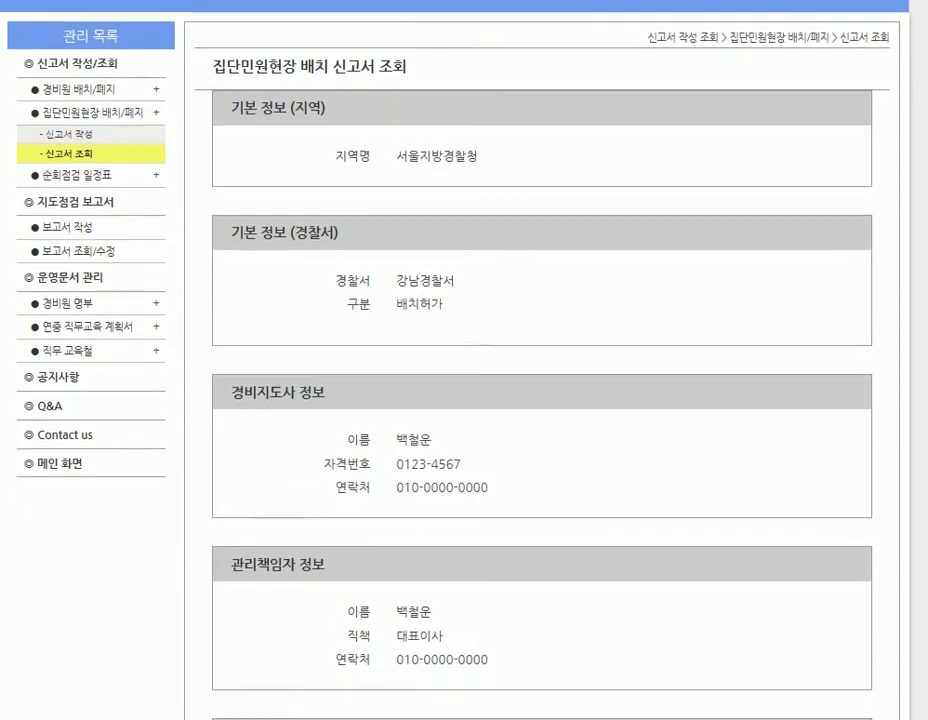
pyautogui.scroll(-4, 464, 360)
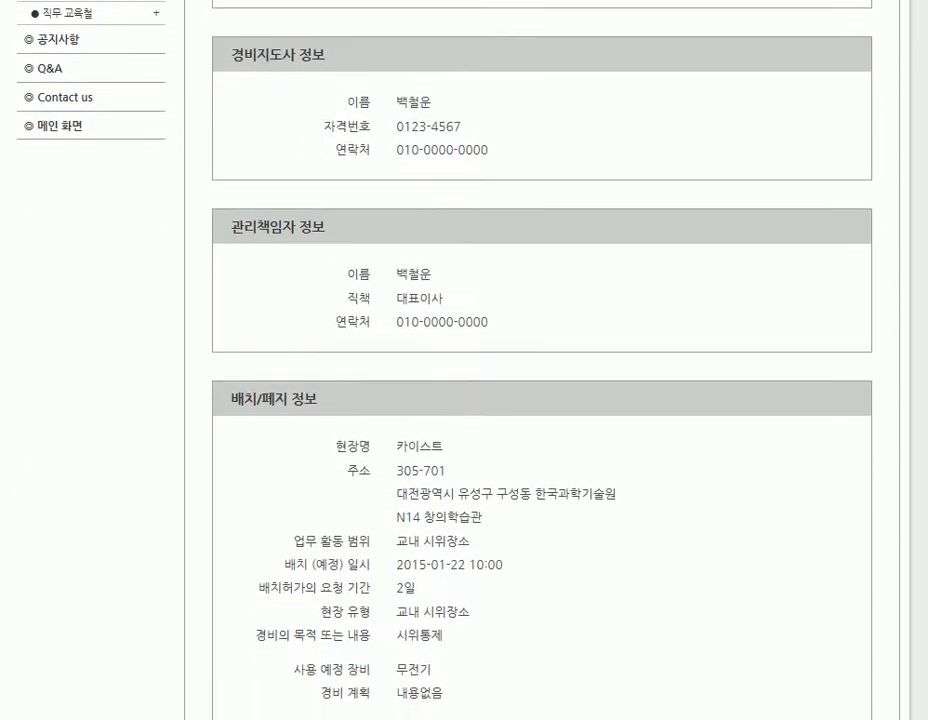
pyautogui.scroll(-2, 464, 360)
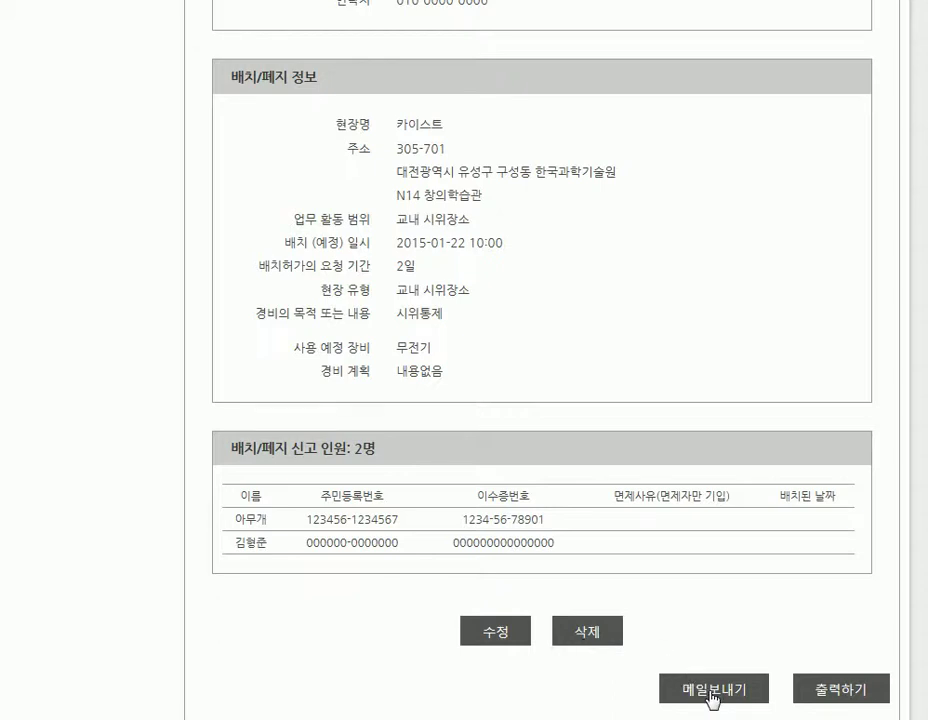
# E-mail the report's application form and acknowledge the wait notice and Success! message.
pyautogui.click(711, 697)
pyautogui.moveTo(635, 41); pyautogui.dragTo(397, 45)
pyautogui.moveTo(922, 161); pyautogui.dragTo(925, 340)
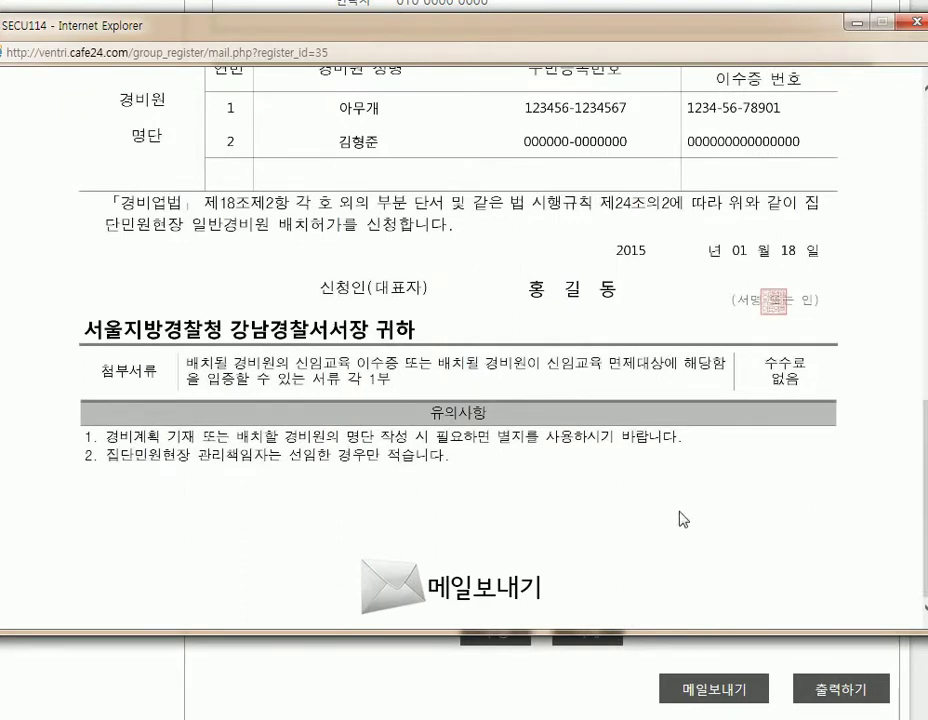
pyautogui.click(465, 592)
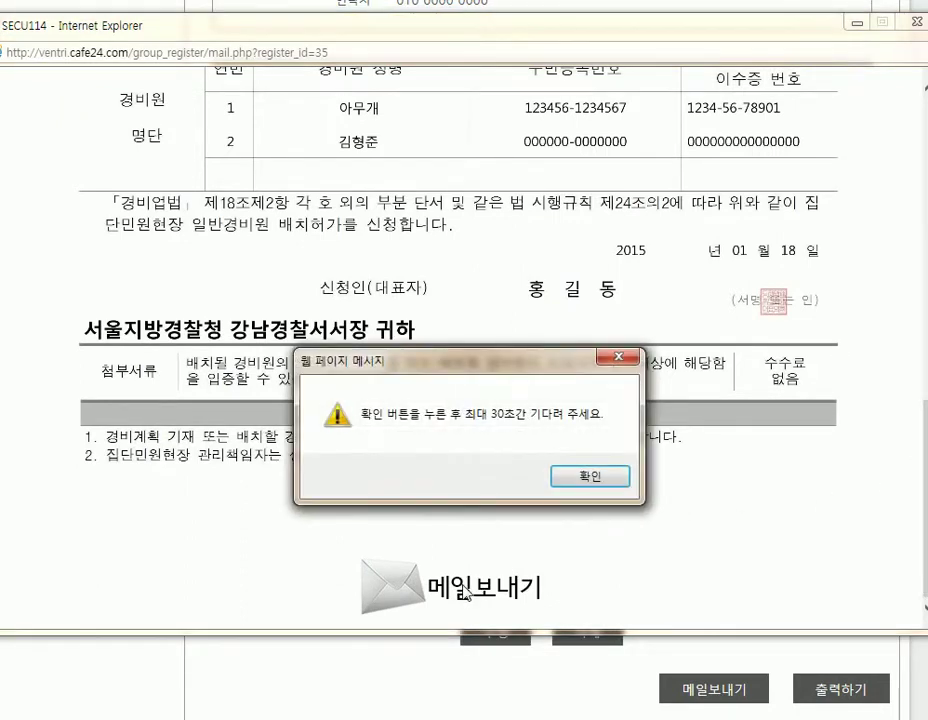
pyautogui.click(566, 481)
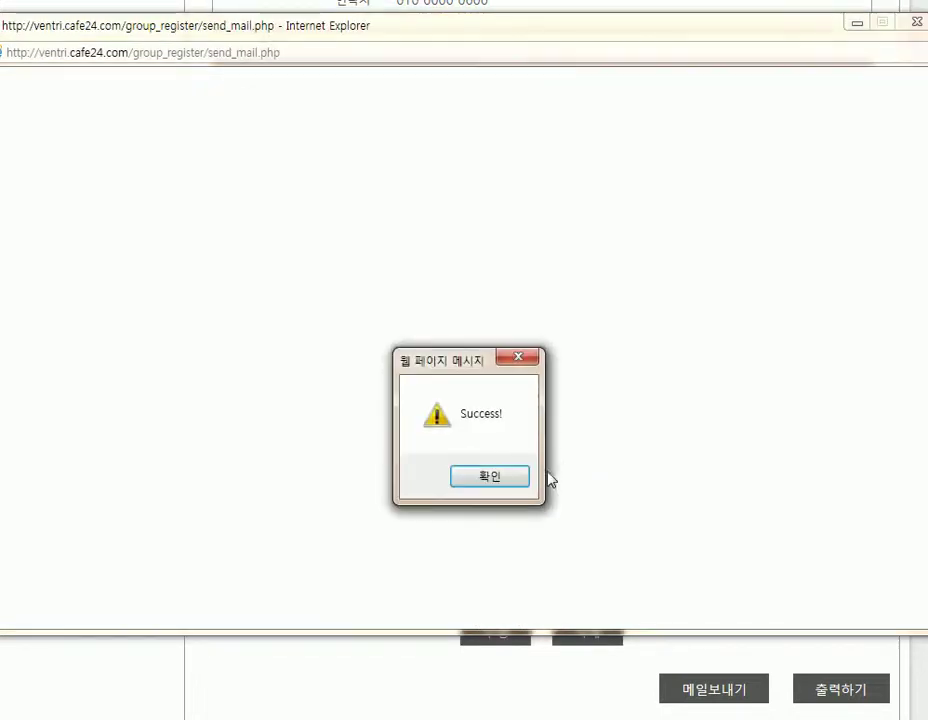
pyautogui.click(511, 479)
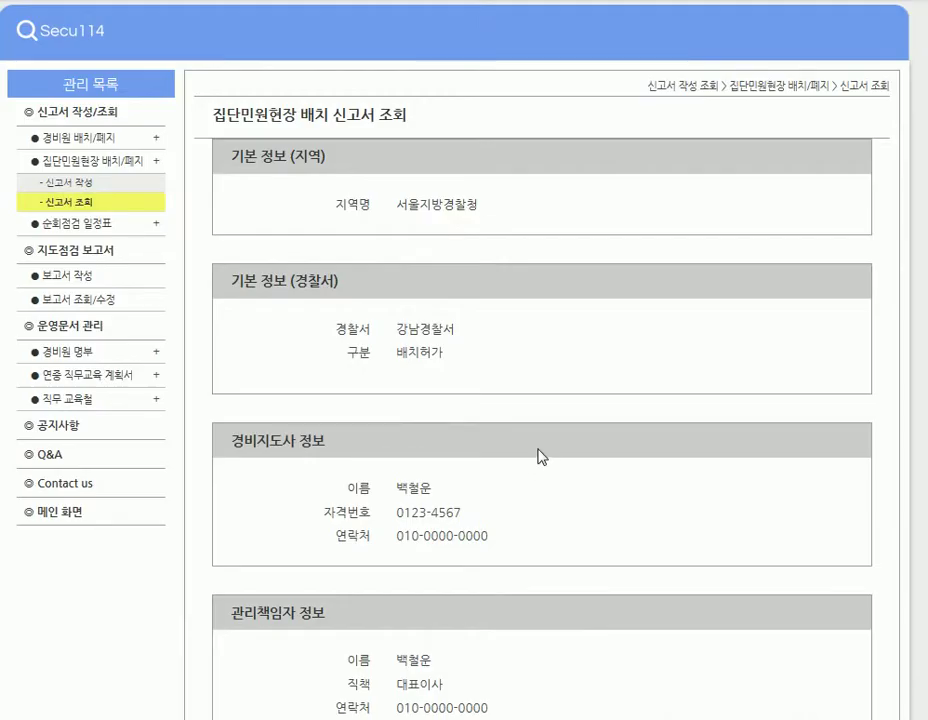
pyautogui.scroll(-7, 537, 456)
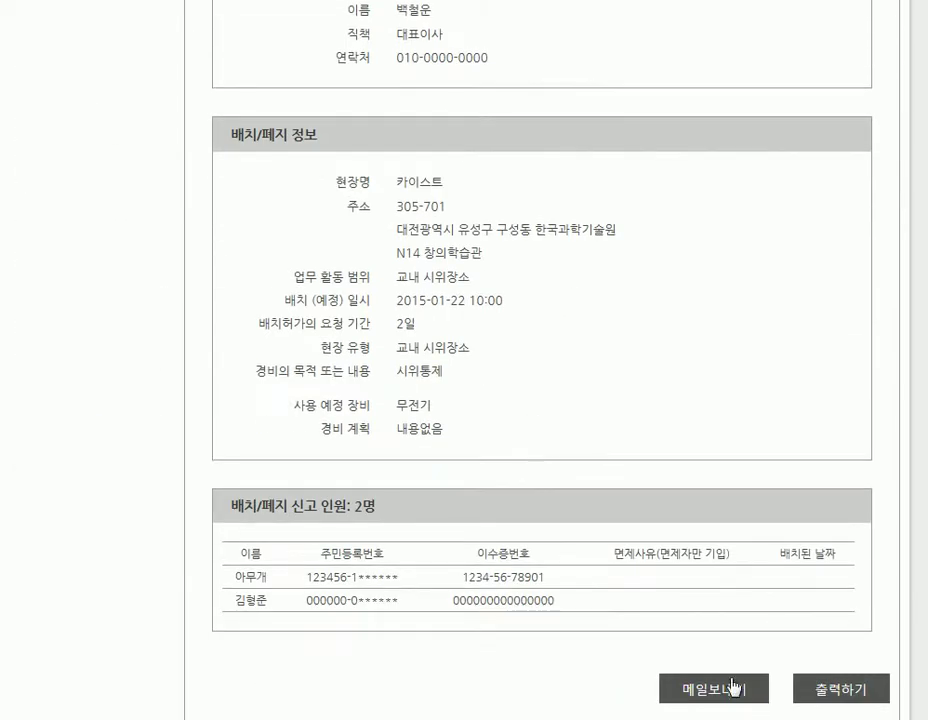
pyautogui.click(832, 697)
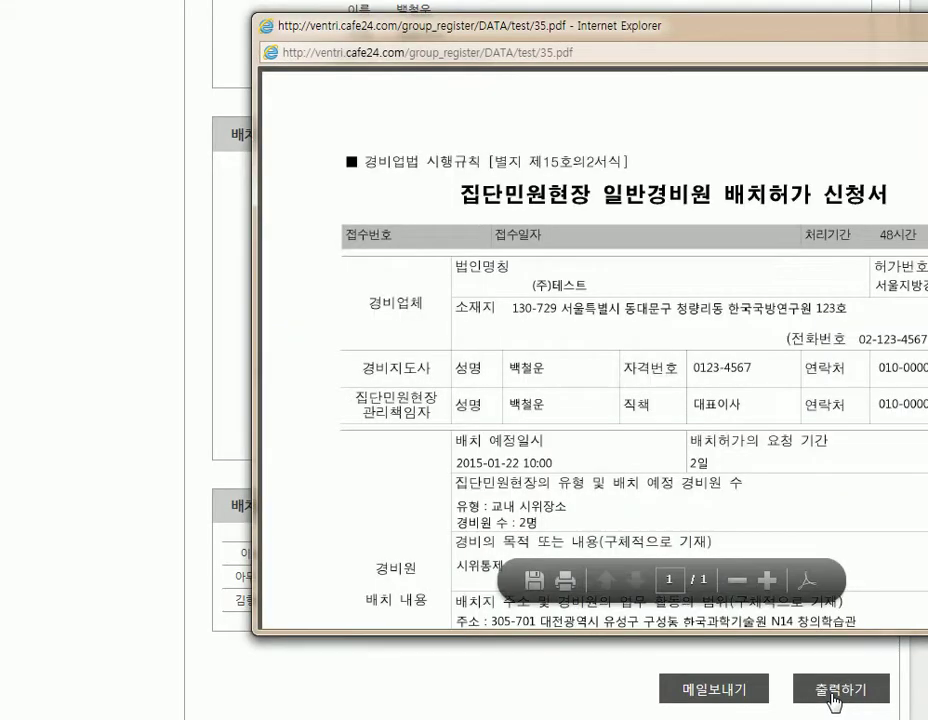
pyautogui.moveTo(645, 35); pyautogui.dragTo(428, 40)
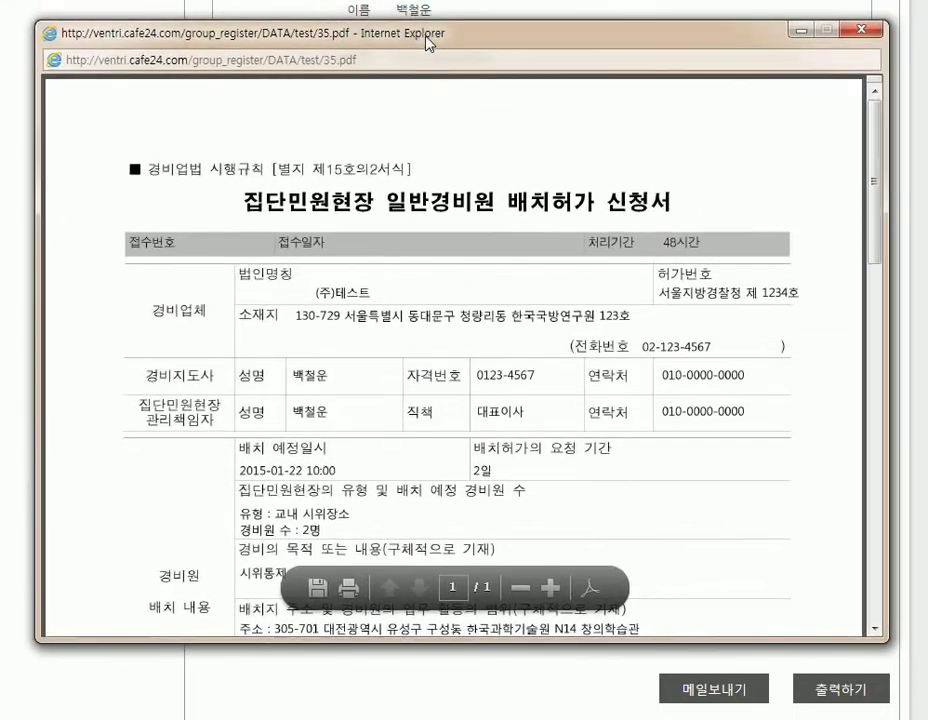
pyautogui.moveTo(879, 143)
pyautogui.mouseDown()
pyautogui.moveTo(897, 518)
pyautogui.moveTo(897, 153)
pyautogui.mouseUp()
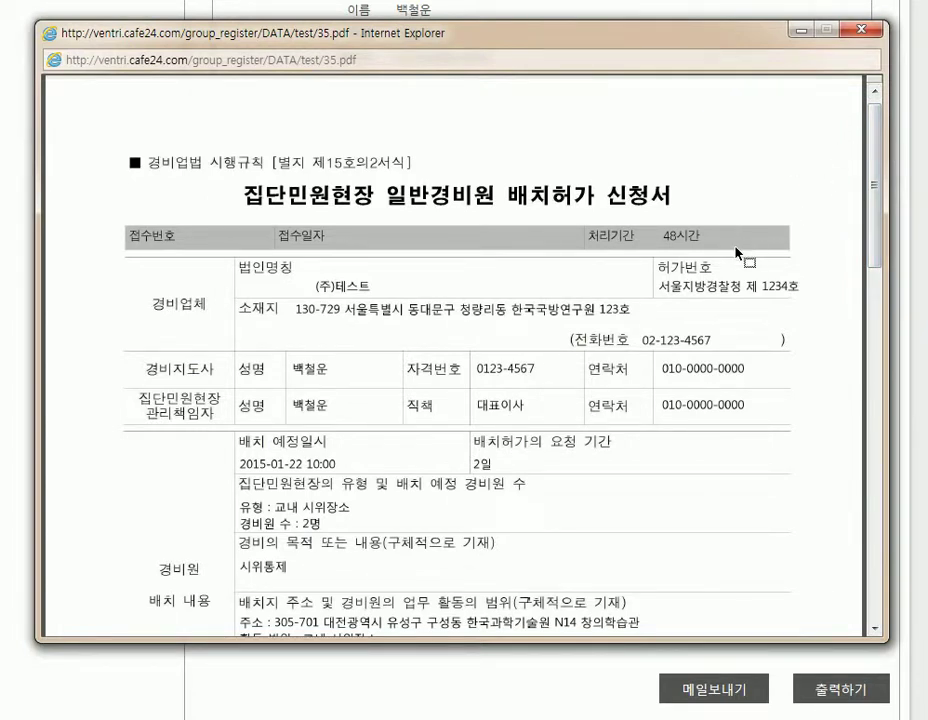
pyautogui.click(868, 32)
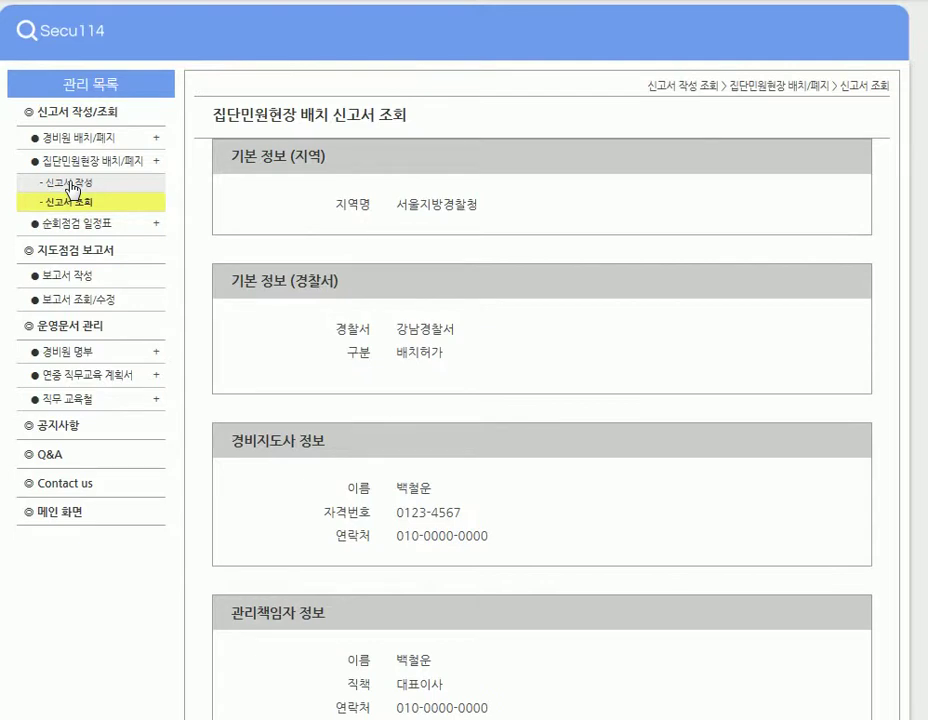
# Start a new report for region 서울, station 강남, marked as a 폐지 withdrawal.
pyautogui.click(72, 188)
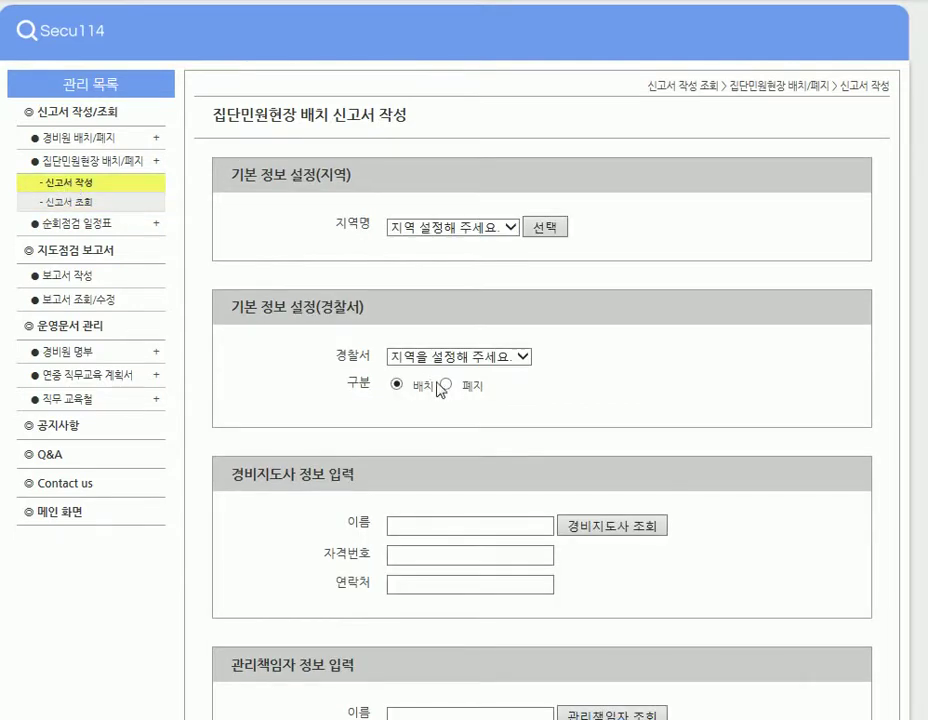
pyautogui.click(459, 229)
pyautogui.click(446, 242)
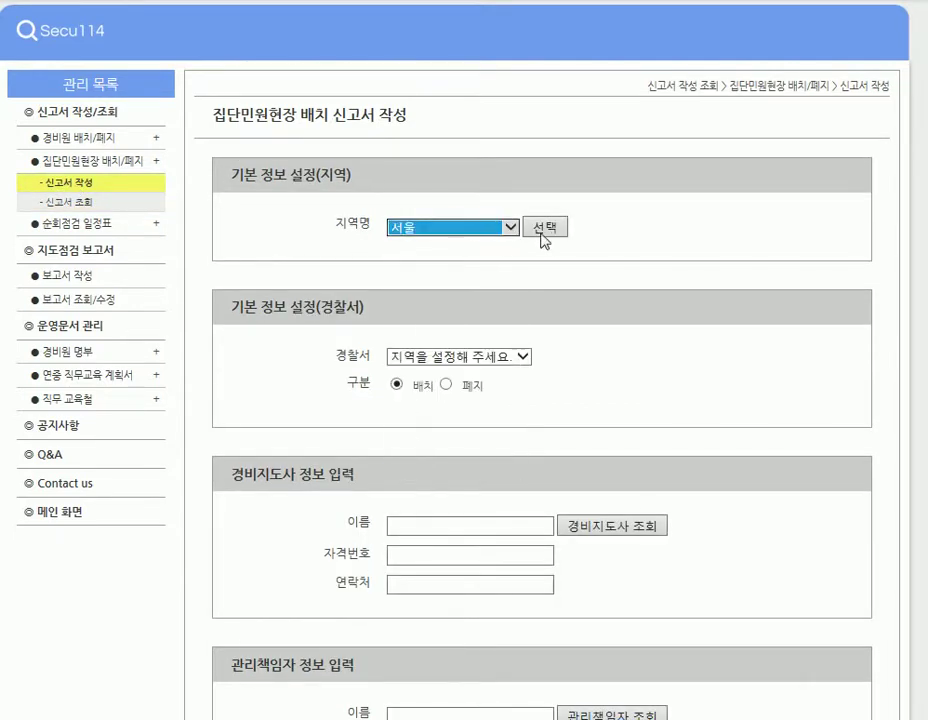
pyautogui.click(544, 229)
pyautogui.click(446, 361)
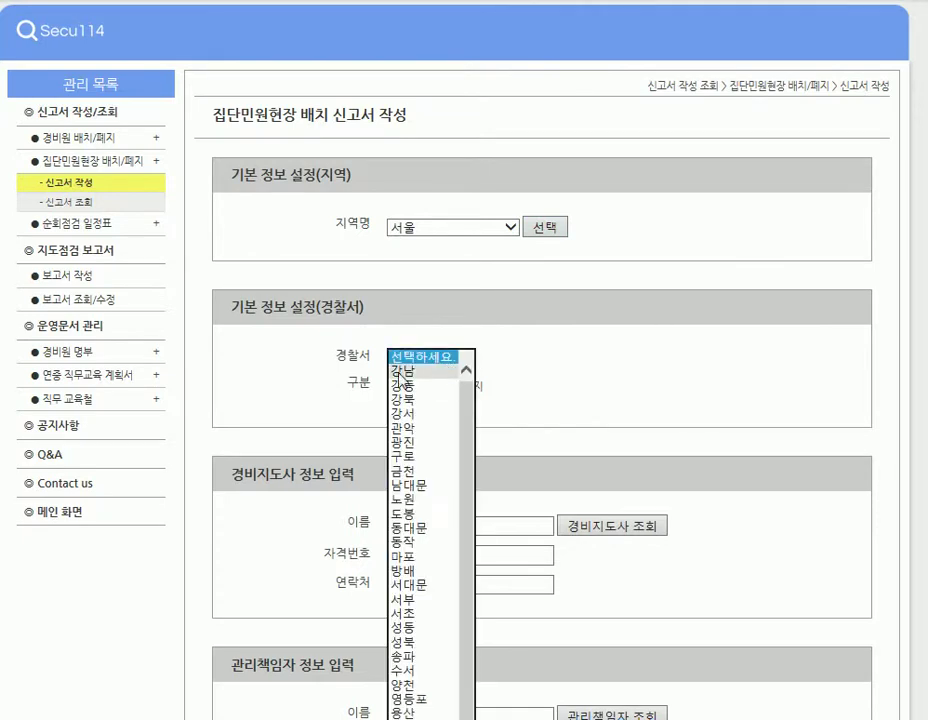
pyautogui.click(455, 370)
pyautogui.click(448, 386)
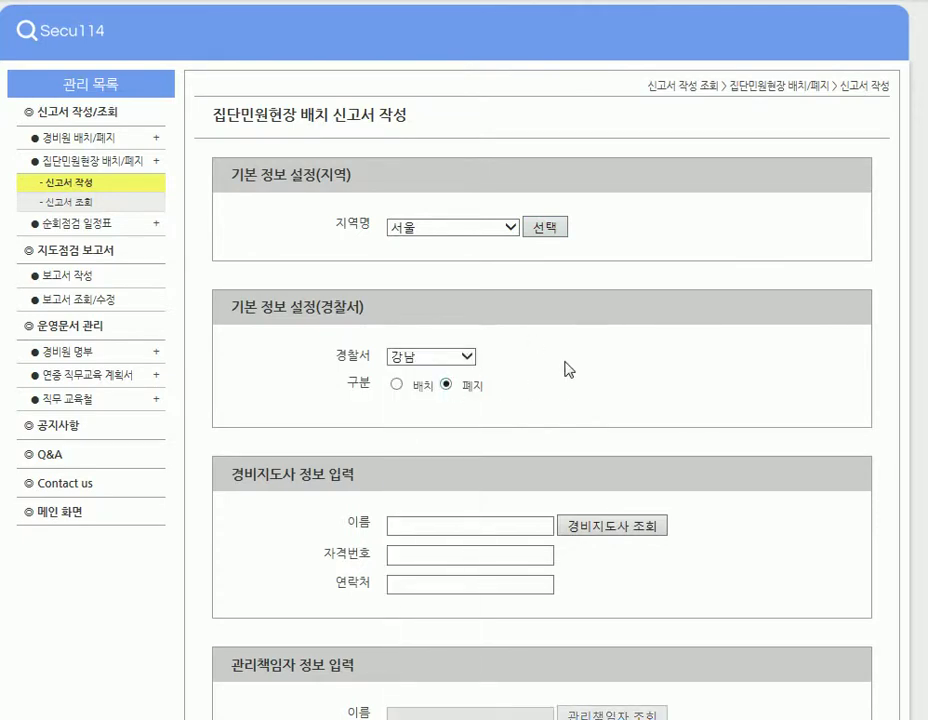
# Fill the guard supervisor from the 경비지도사 lookup and the site with 카이스트.
pyautogui.click(452, 524)
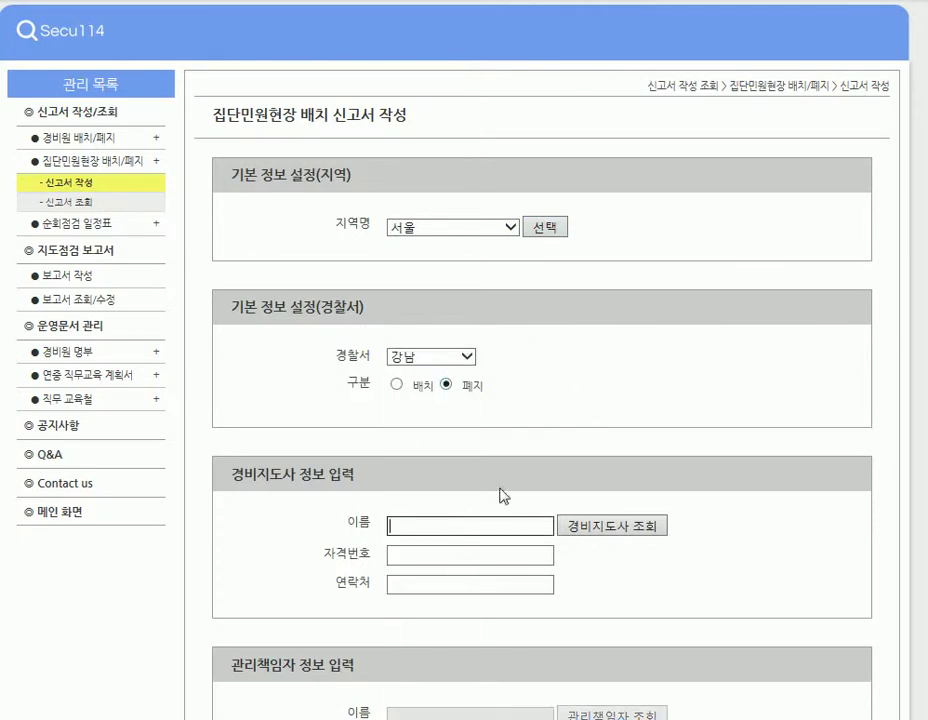
pyautogui.scroll(-3, 501, 493)
pyautogui.click(609, 255)
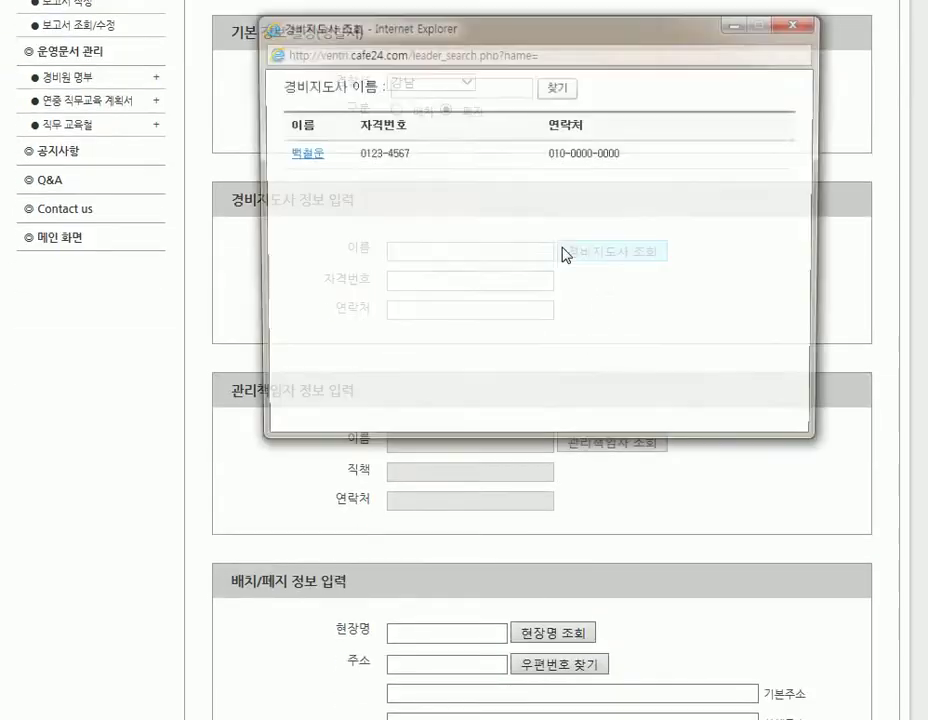
pyautogui.click(303, 155)
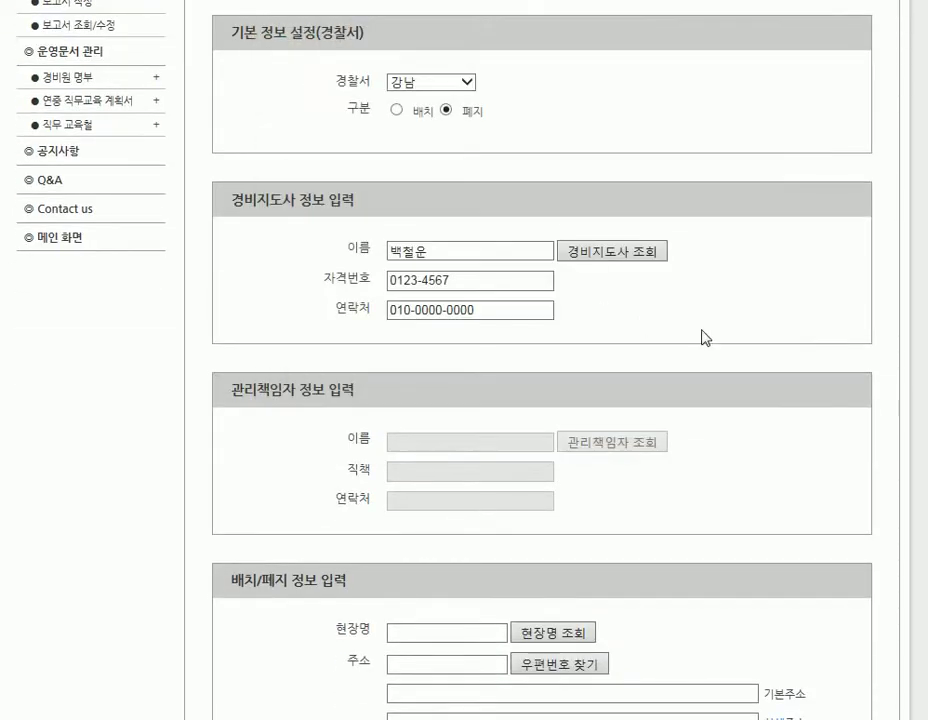
pyautogui.scroll(-7, 702, 338)
pyautogui.scroll(3, 700, 338)
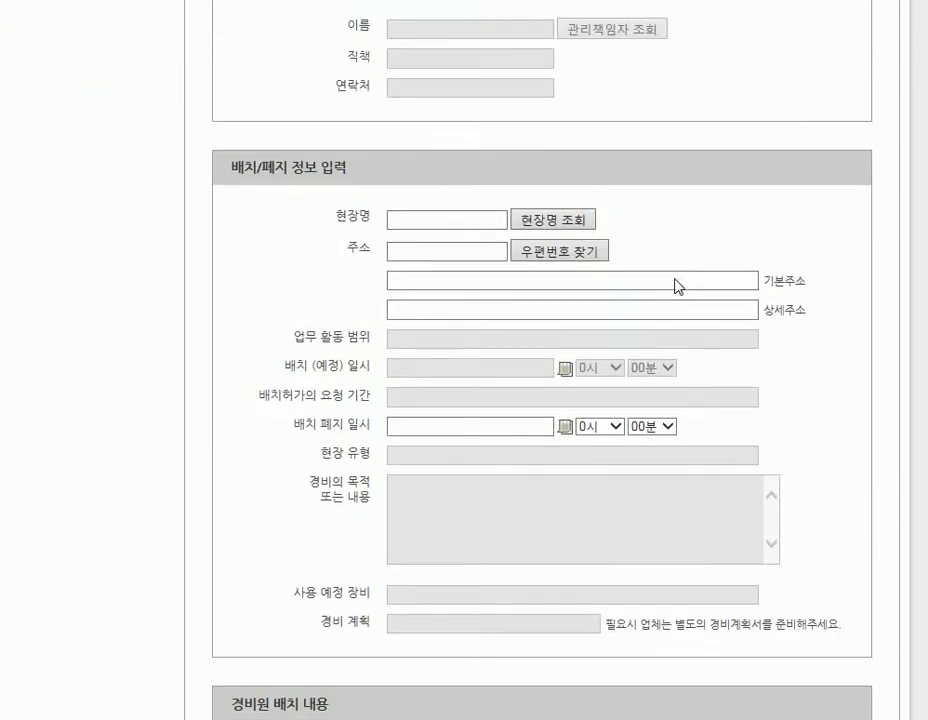
pyautogui.click(541, 222)
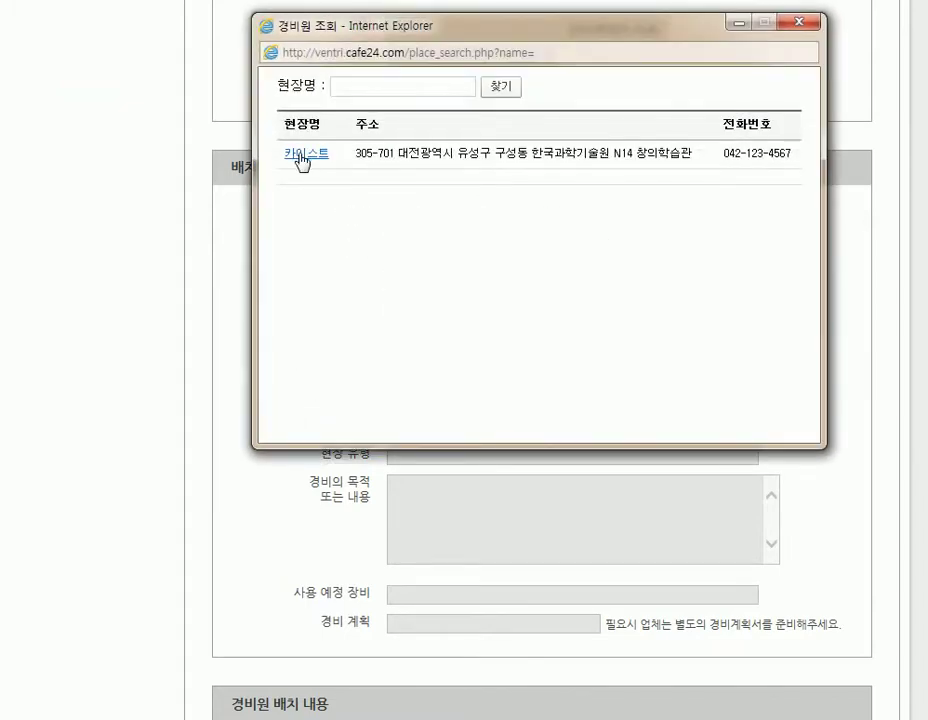
pyautogui.click(300, 155)
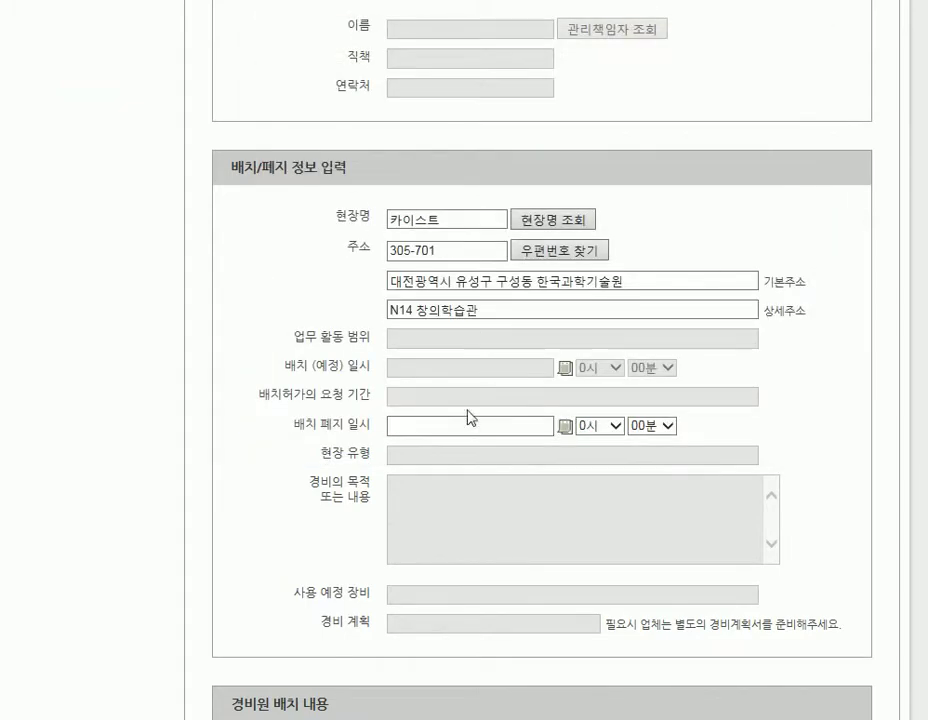
pyautogui.click(562, 428)
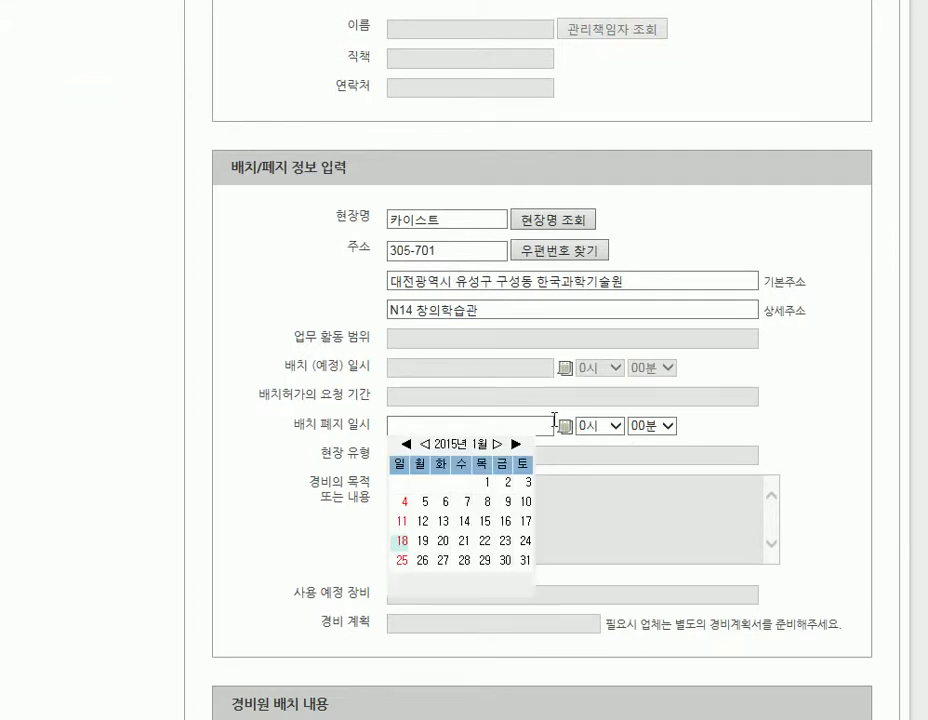
pyautogui.click(522, 541)
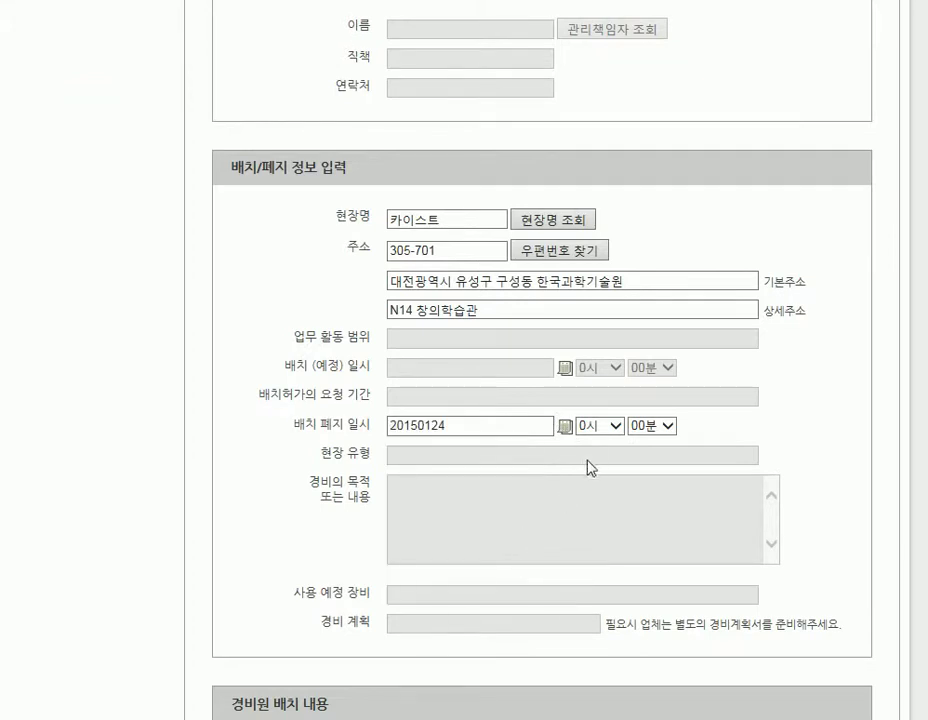
pyautogui.click(594, 426)
pyautogui.click(597, 568)
pyautogui.scroll(-5, 787, 381)
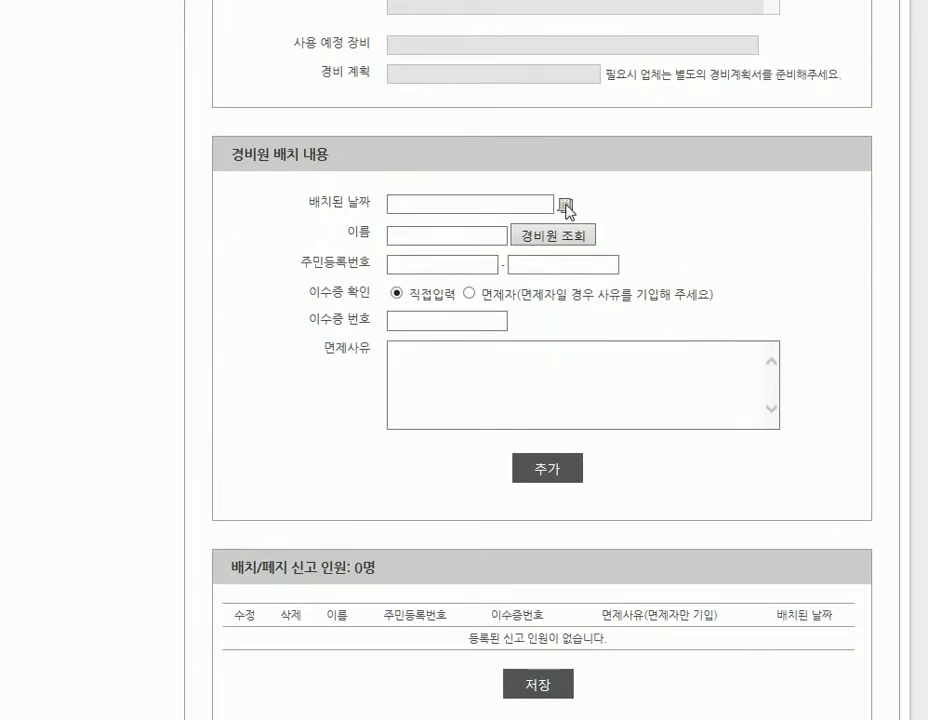
pyautogui.moveTo(566, 205); pyautogui.dragTo(650, 228)
pyautogui.scroll(1, 651, 228)
pyautogui.scroll(-2, 651, 228)
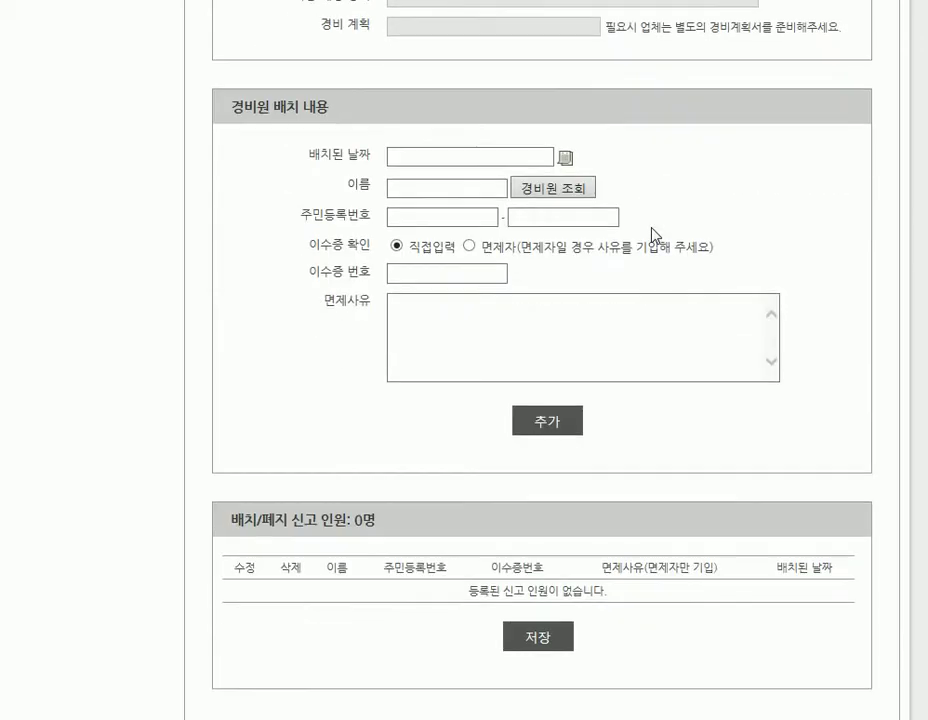
pyautogui.scroll(3, 652, 238)
pyautogui.scroll(1, 652, 245)
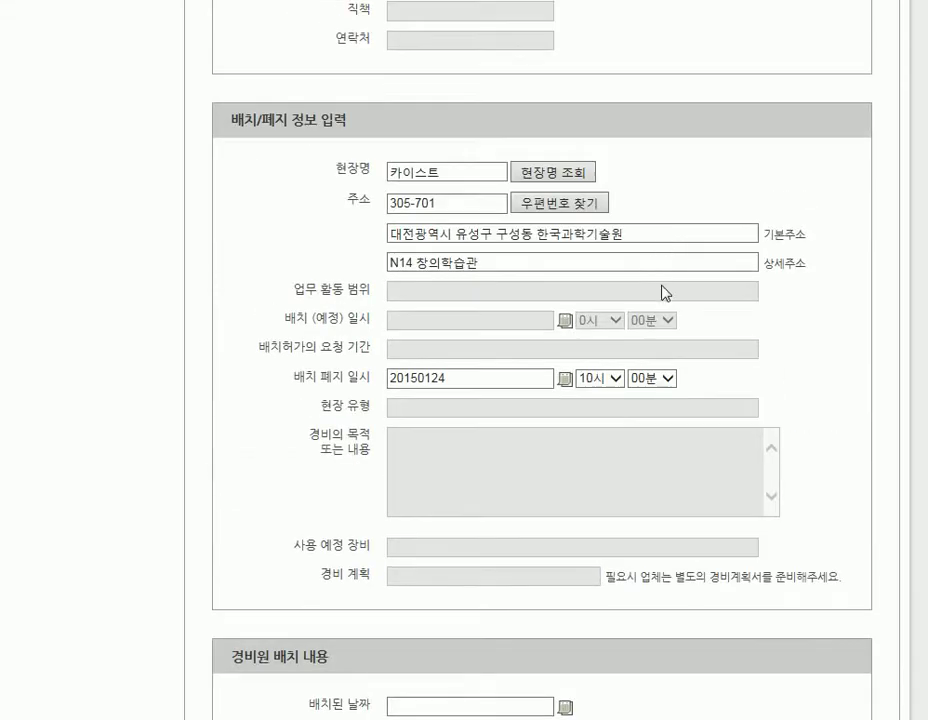
pyautogui.scroll(-1, 663, 290)
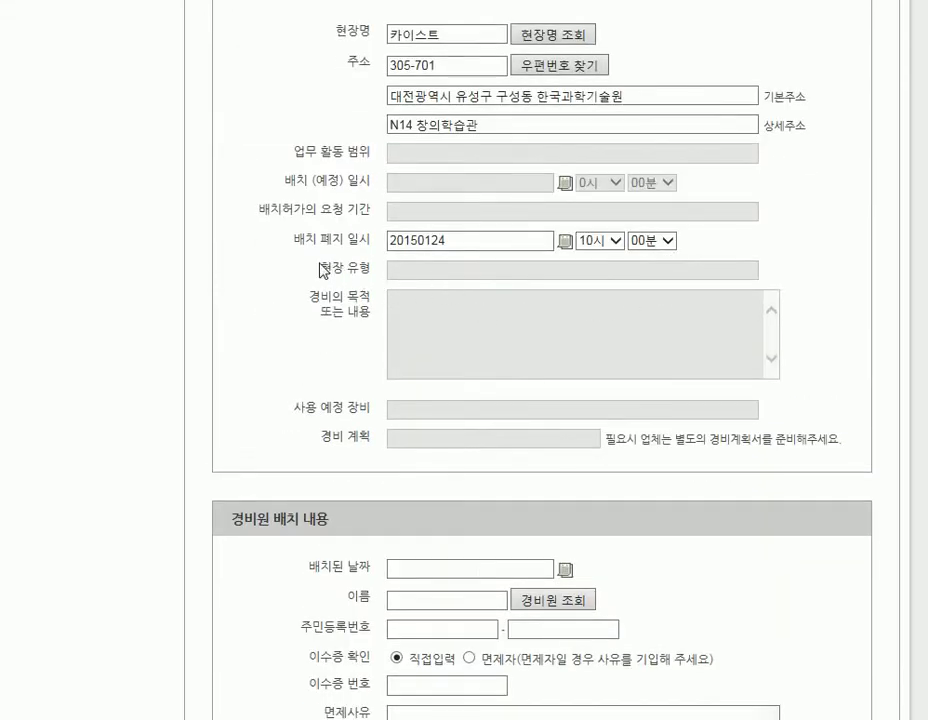
pyautogui.scroll(-3, 322, 268)
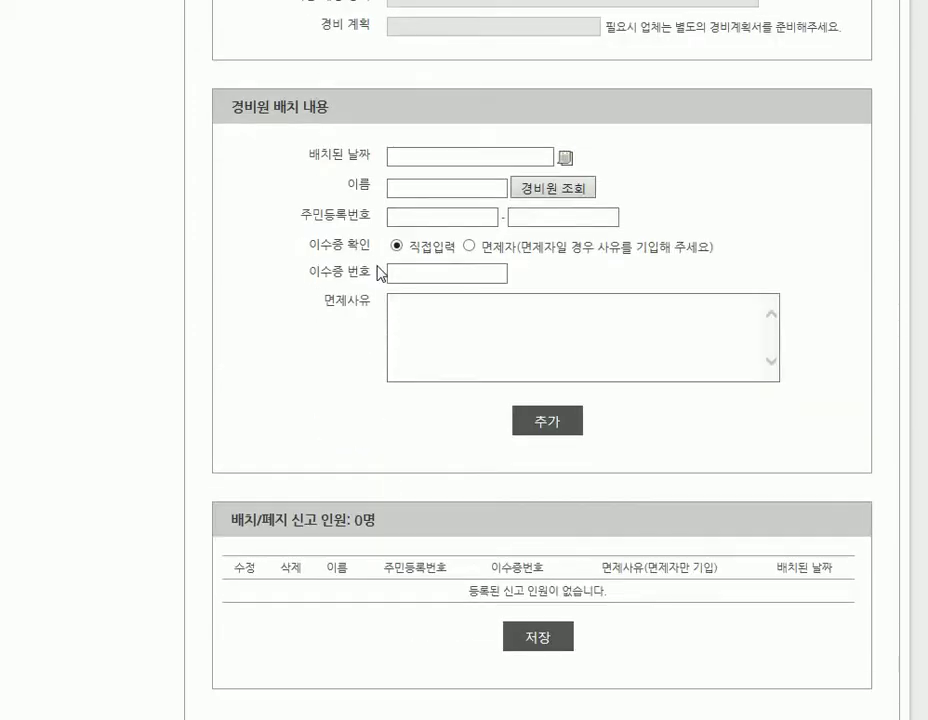
# Add a guard with placement date 2015-01-20 from 경비원 조회 to the personnel list, then save the report.
pyautogui.click(566, 159)
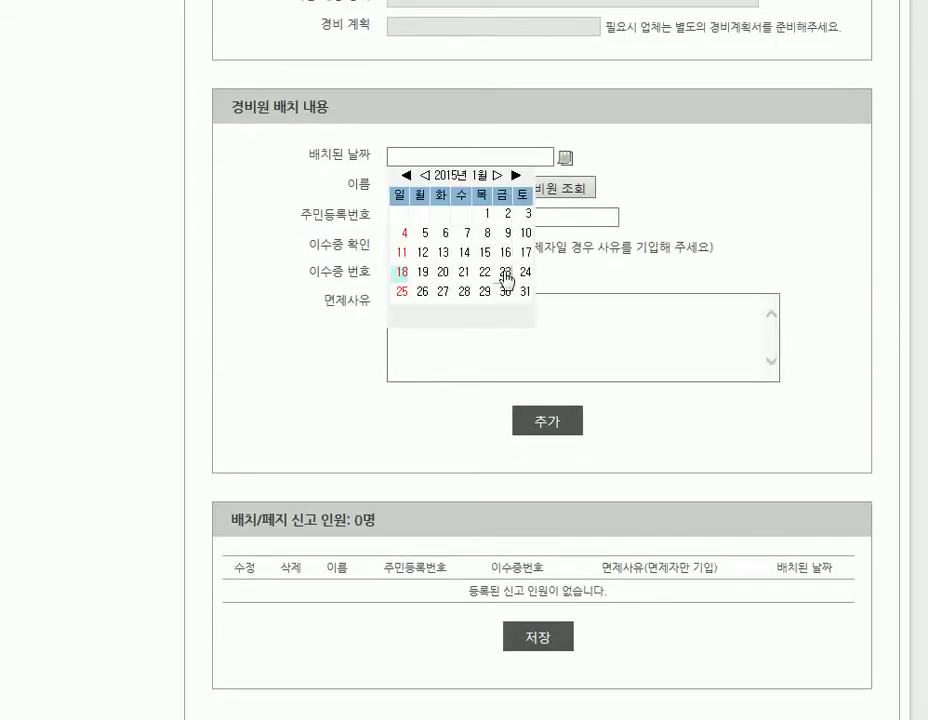
pyautogui.click(445, 273)
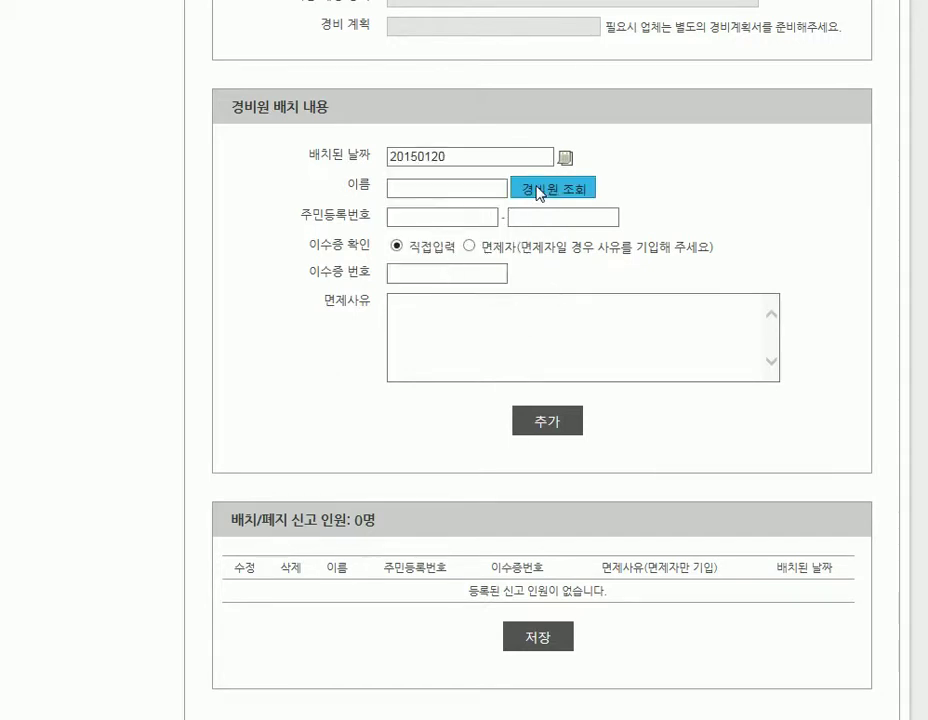
pyautogui.click(540, 192)
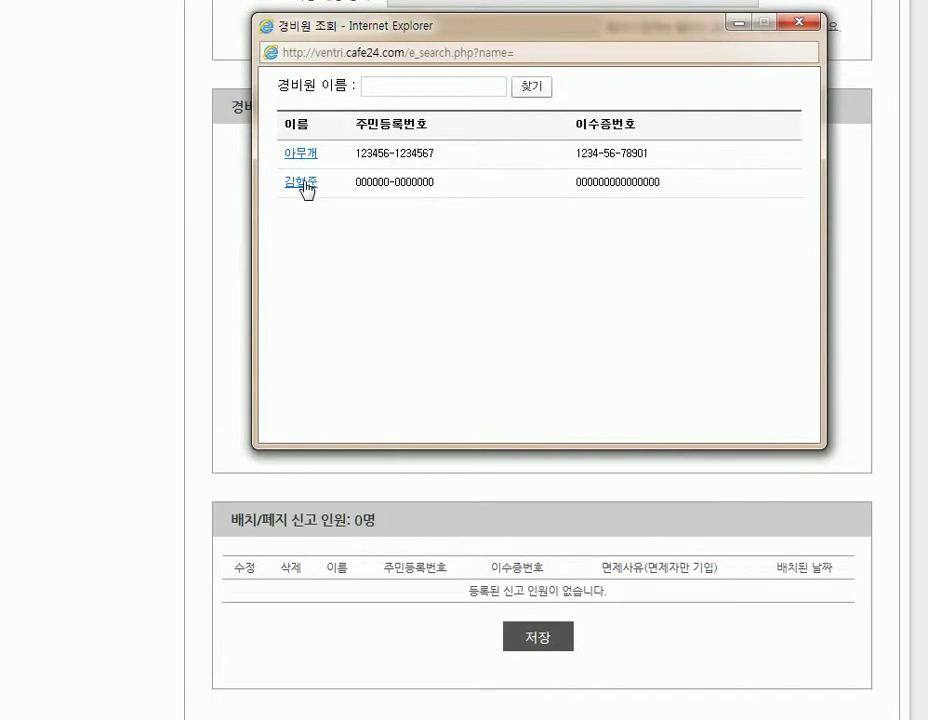
pyautogui.click(304, 184)
pyautogui.click(553, 427)
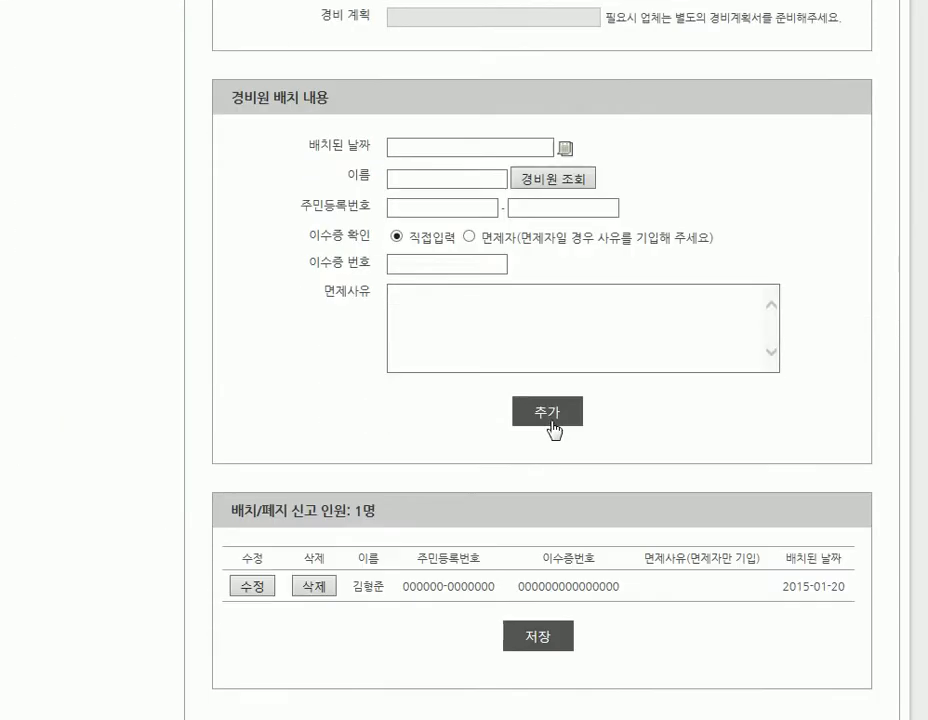
pyautogui.click(538, 637)
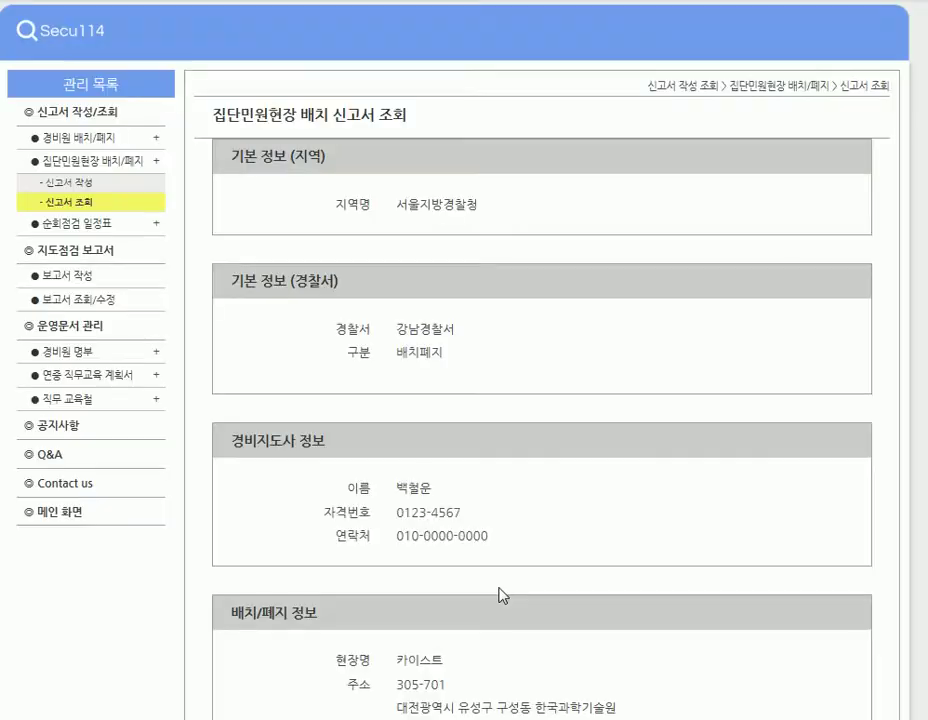
# Review the saved withdrawal report, then go to the 신고서 조회 list of submitted reports.
pyautogui.scroll(-4, 452, 385)
pyautogui.scroll(4, 452, 385)
pyautogui.scroll(-5, 518, 393)
pyautogui.scroll(5, 518, 393)
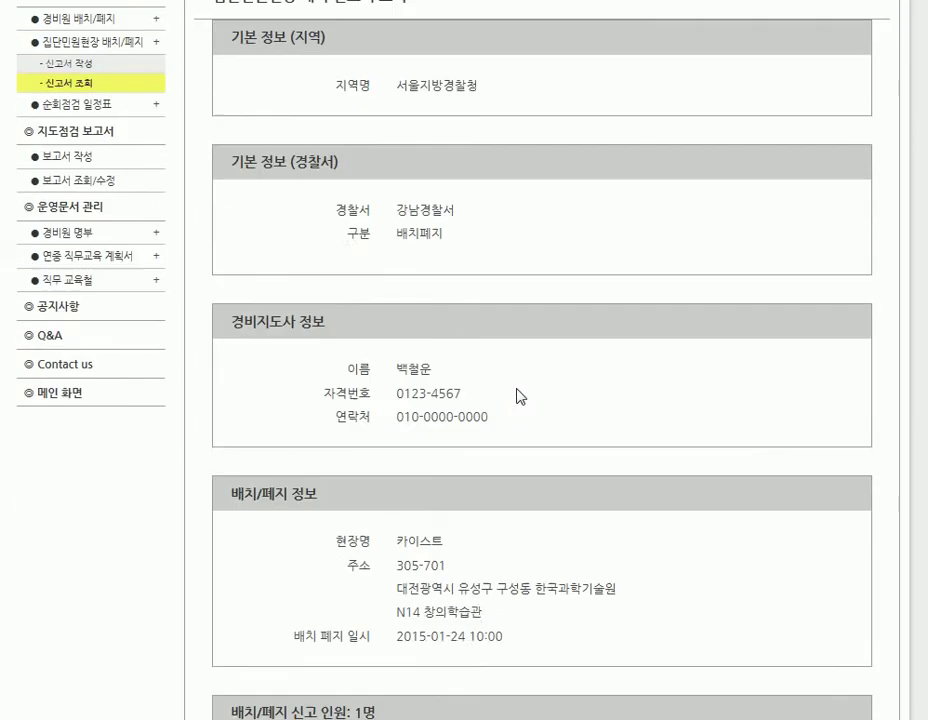
pyautogui.click(74, 204)
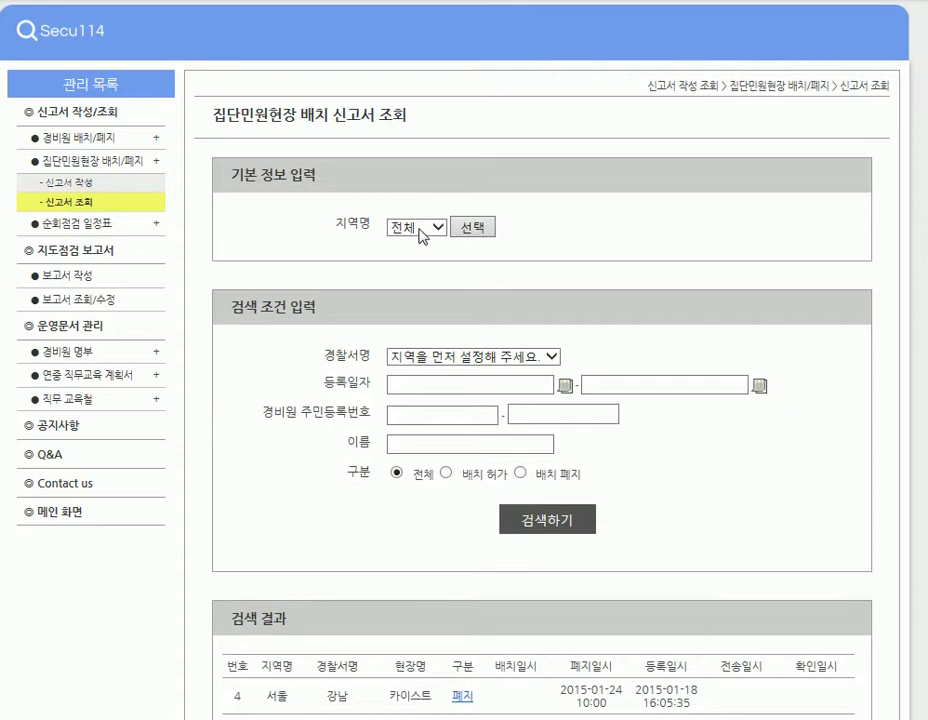
pyautogui.scroll(-3, 663, 249)
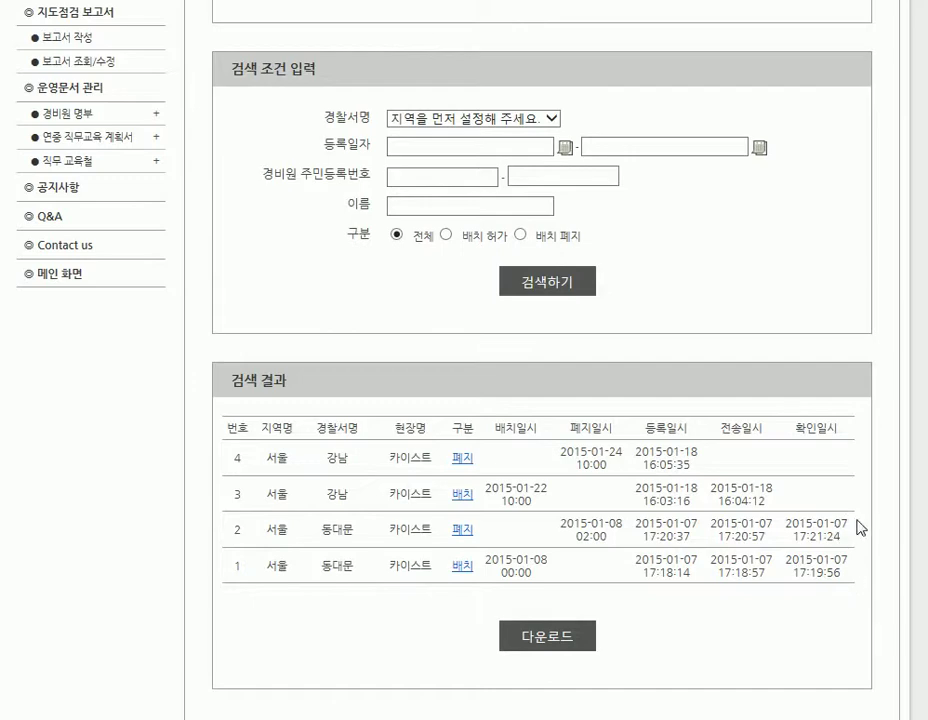
pyautogui.scroll(3, 800, 493)
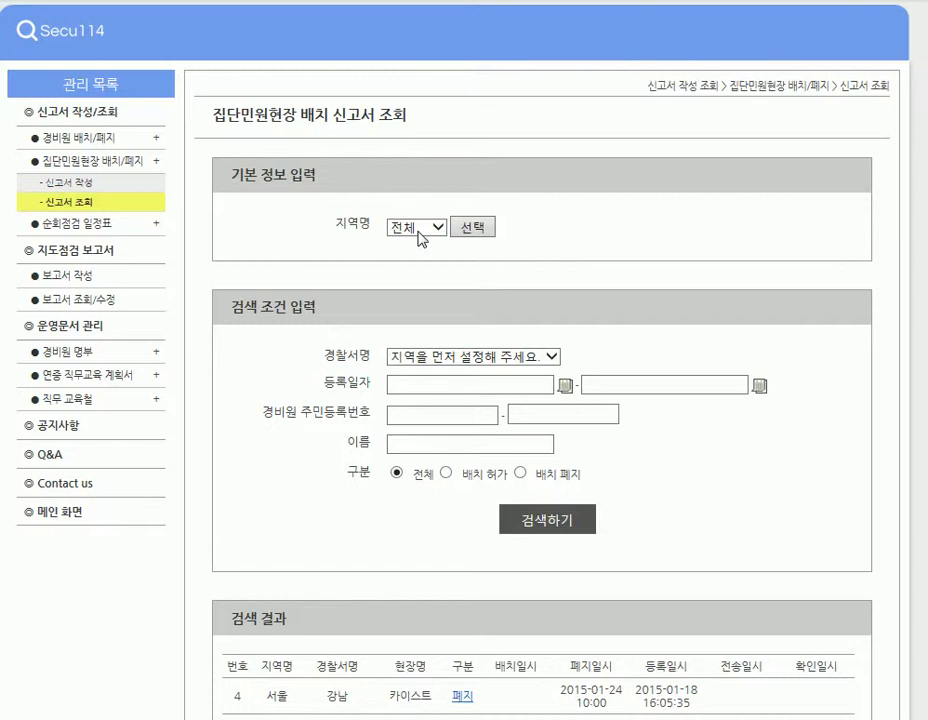
pyautogui.moveTo(416, 118); pyautogui.dragTo(367, 135)
pyautogui.click(437, 133)
pyautogui.scroll(-3, 431, 222)
pyautogui.moveTo(233, 430); pyautogui.dragTo(869, 603)
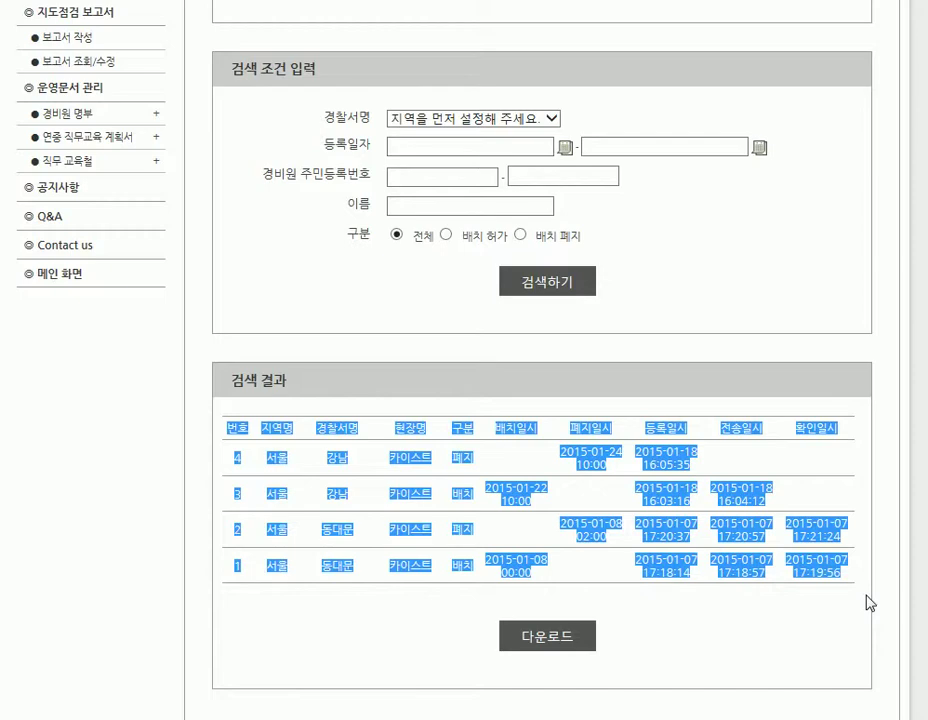
pyautogui.click(758, 253)
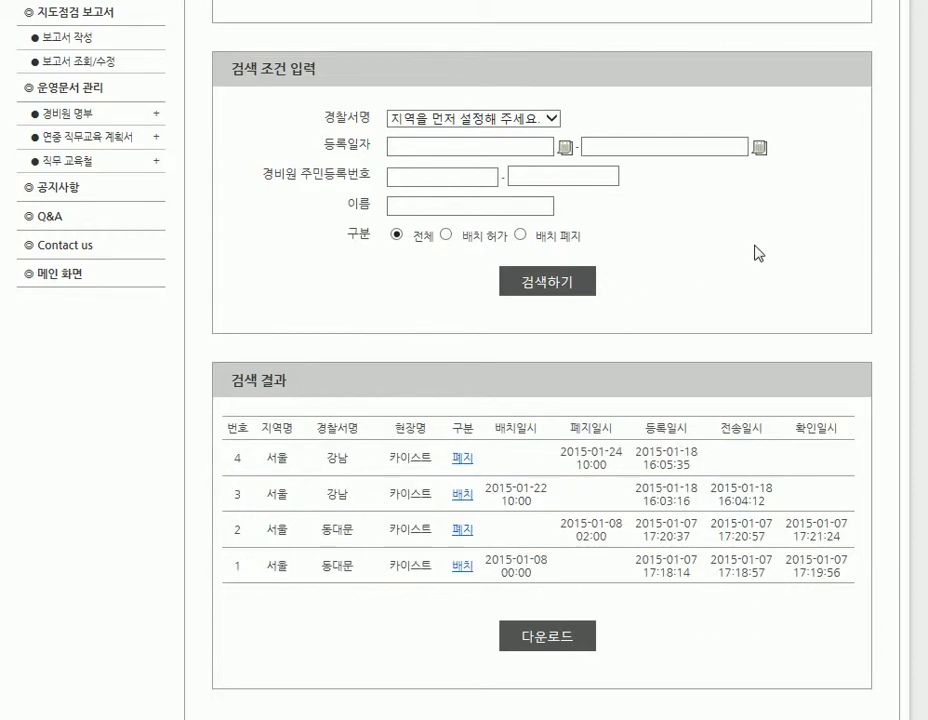
# Search reports filtered to region 서울 and police station 강남.
pyautogui.scroll(3, 538, 213)
pyautogui.click(432, 229)
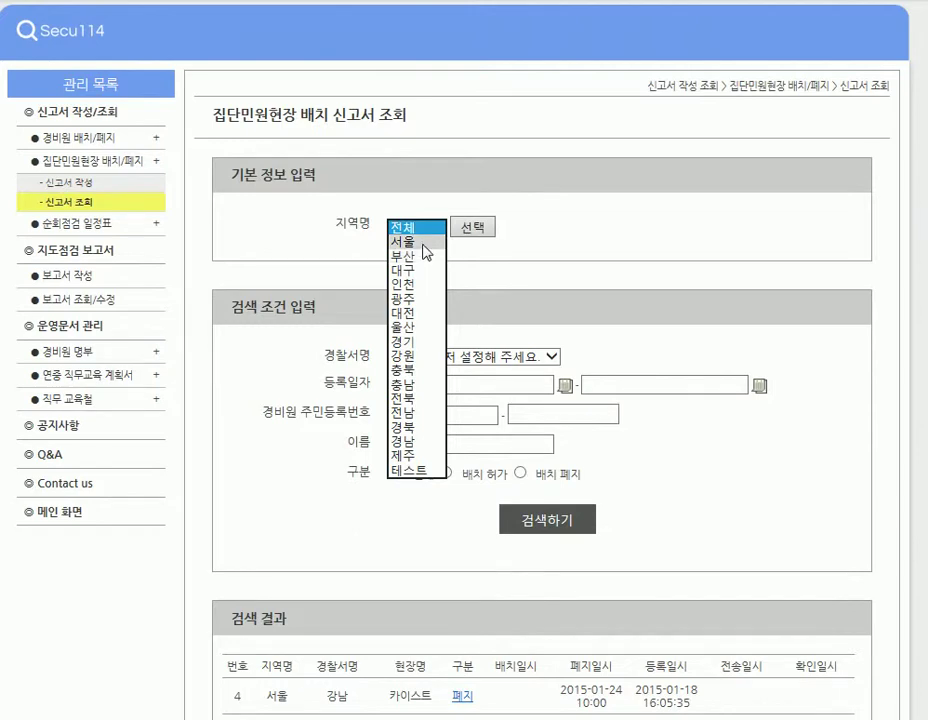
pyautogui.click(420, 242)
pyautogui.click(484, 229)
pyautogui.click(452, 356)
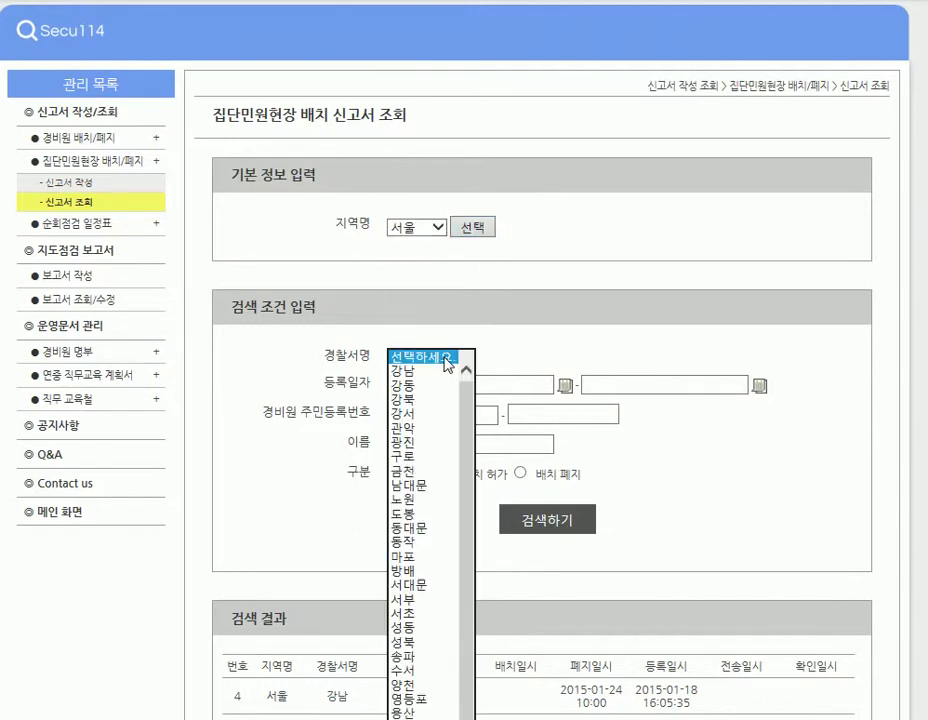
pyautogui.click(425, 370)
pyautogui.scroll(-2, 545, 340)
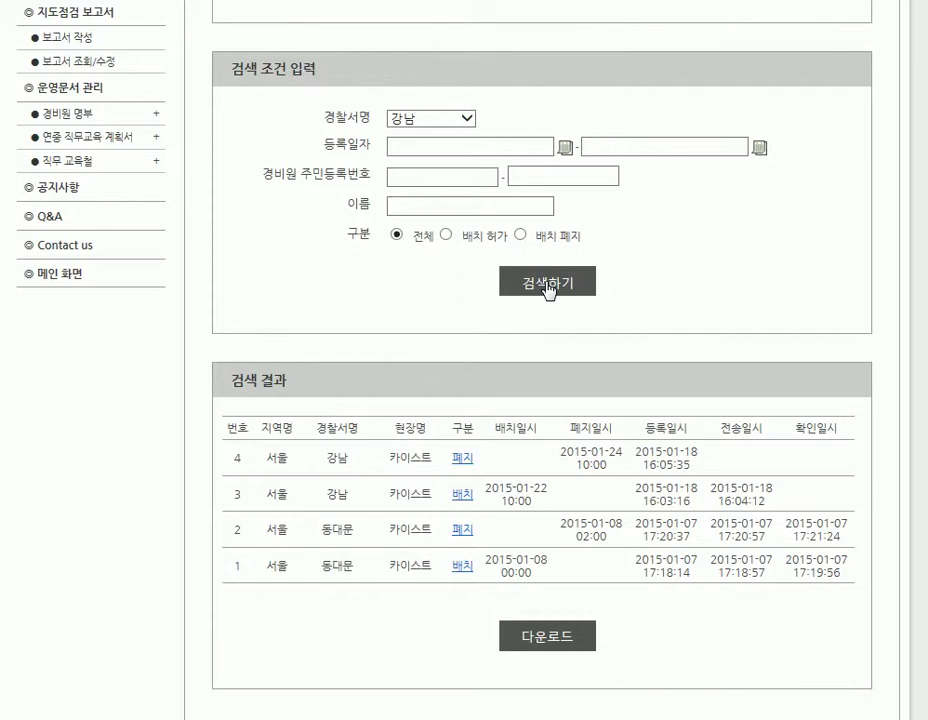
pyautogui.click(547, 285)
# Open the 강남 폐지 report's details, then return to the full 신고서 조회 list.
pyautogui.scroll(-2, 545, 290)
pyautogui.moveTo(845, 571); pyautogui.dragTo(373, 391)
pyautogui.click(378, 563)
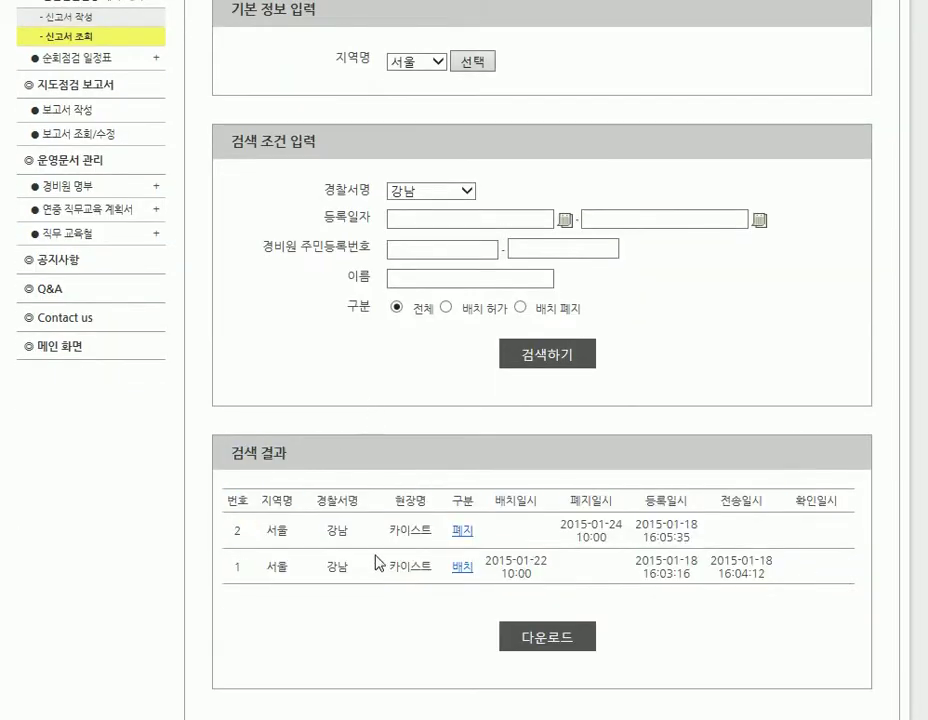
pyautogui.click(461, 531)
pyautogui.scroll(-5, 437, 340)
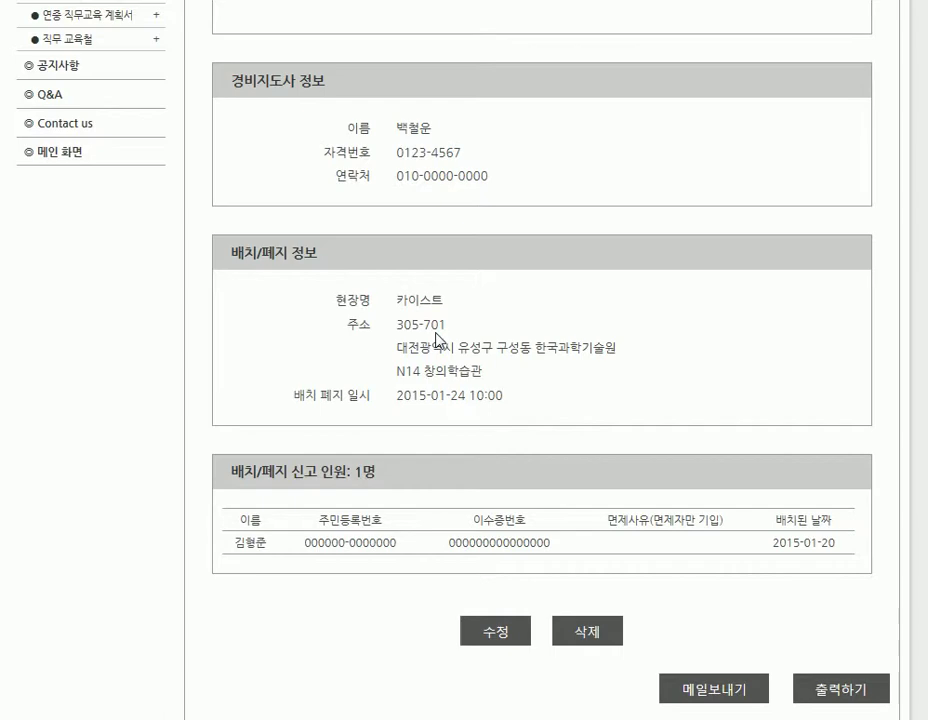
pyautogui.scroll(5, 437, 340)
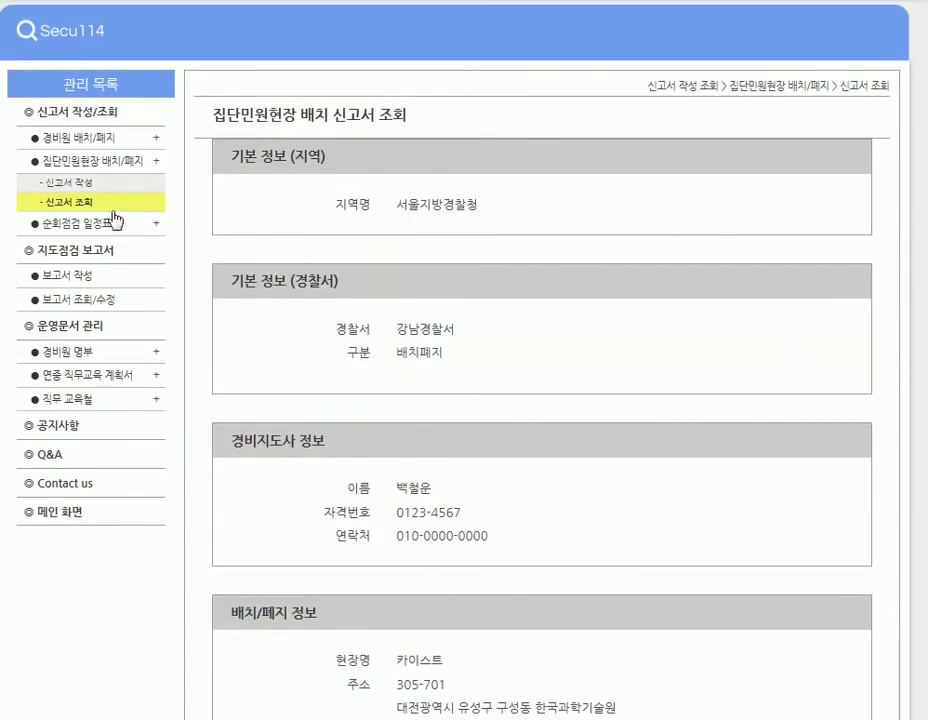
pyautogui.click(83, 201)
pyautogui.scroll(-3, 623, 447)
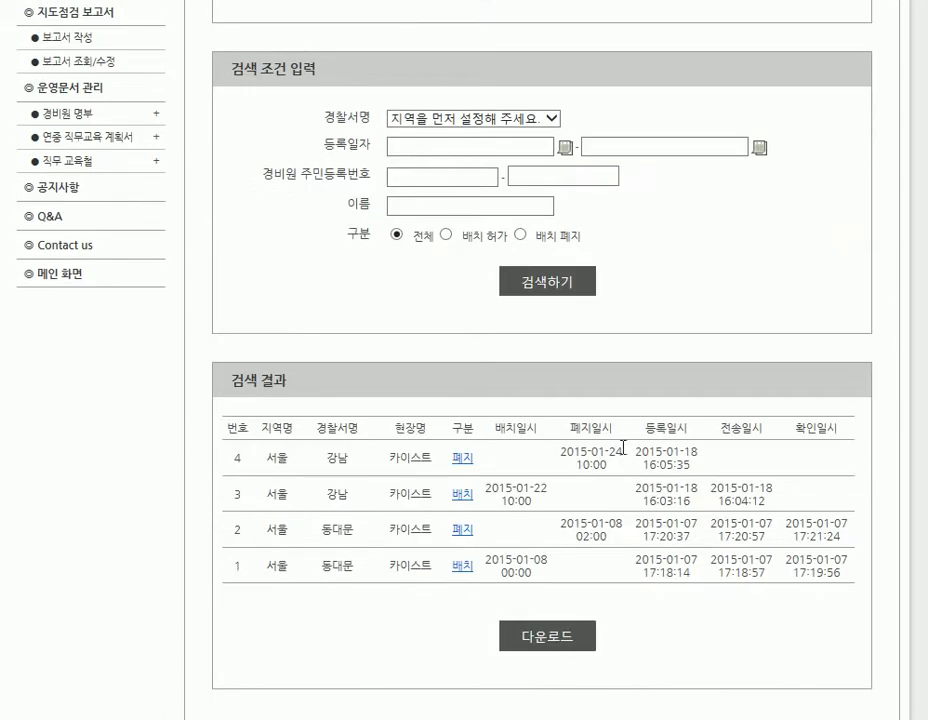
# Look over the results table, highlighting and then clearing the 확인일시 column heading.
pyautogui.doubleClick(803, 434)
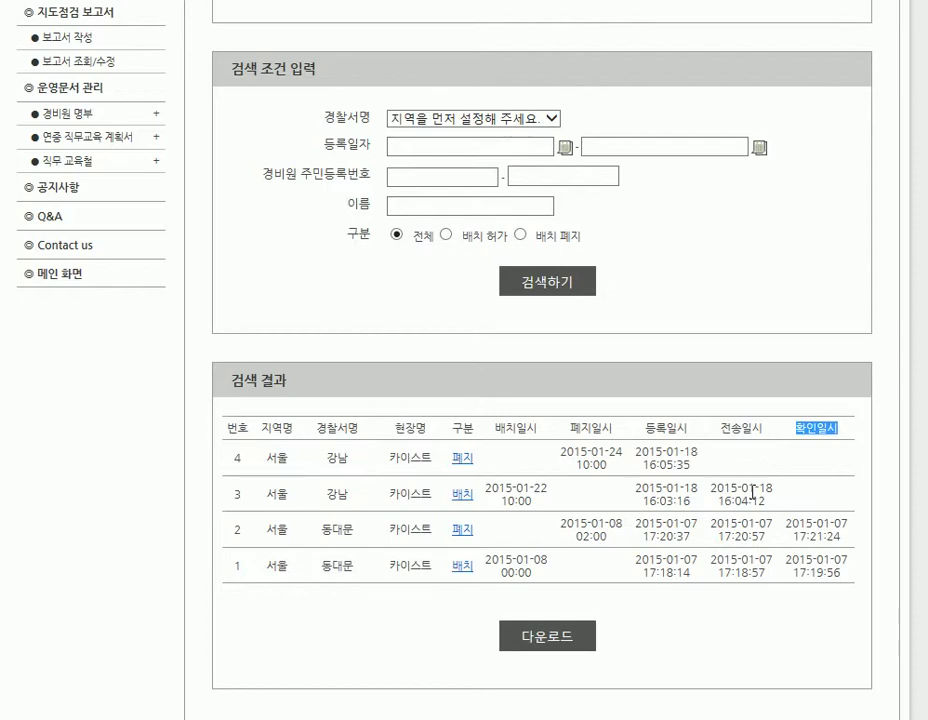
pyautogui.scroll(3, 754, 499)
pyautogui.scroll(-3, 440, 365)
pyautogui.scroll(3, 531, 556)
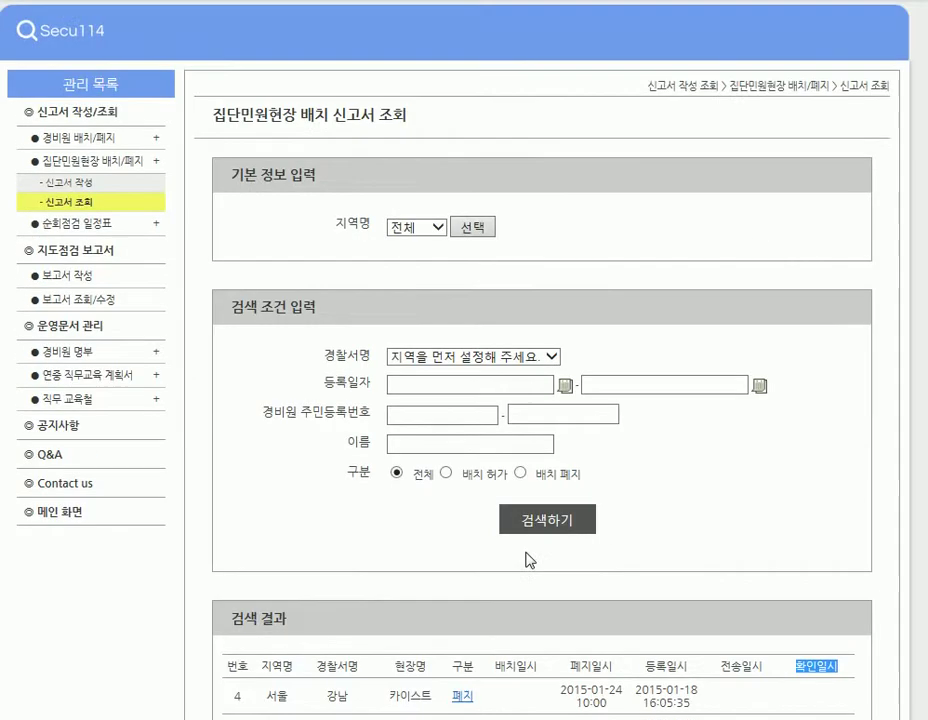
pyautogui.click(75, 210)
pyautogui.scroll(-3, 440, 303)
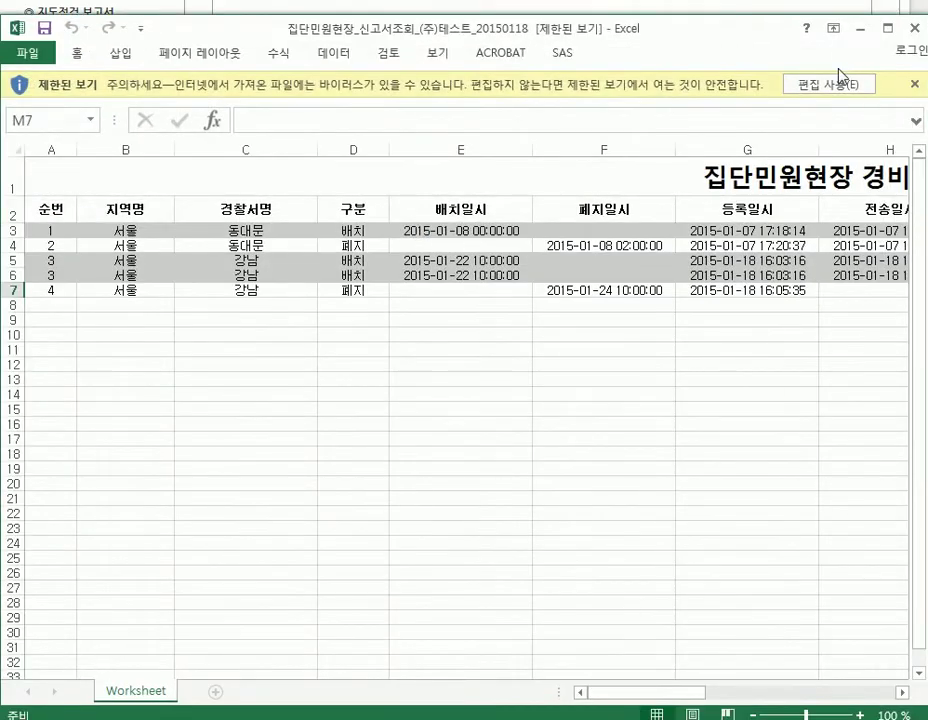
# Enable editing of the exported workbook and scroll across its columns and back.
pyautogui.click(838, 80)
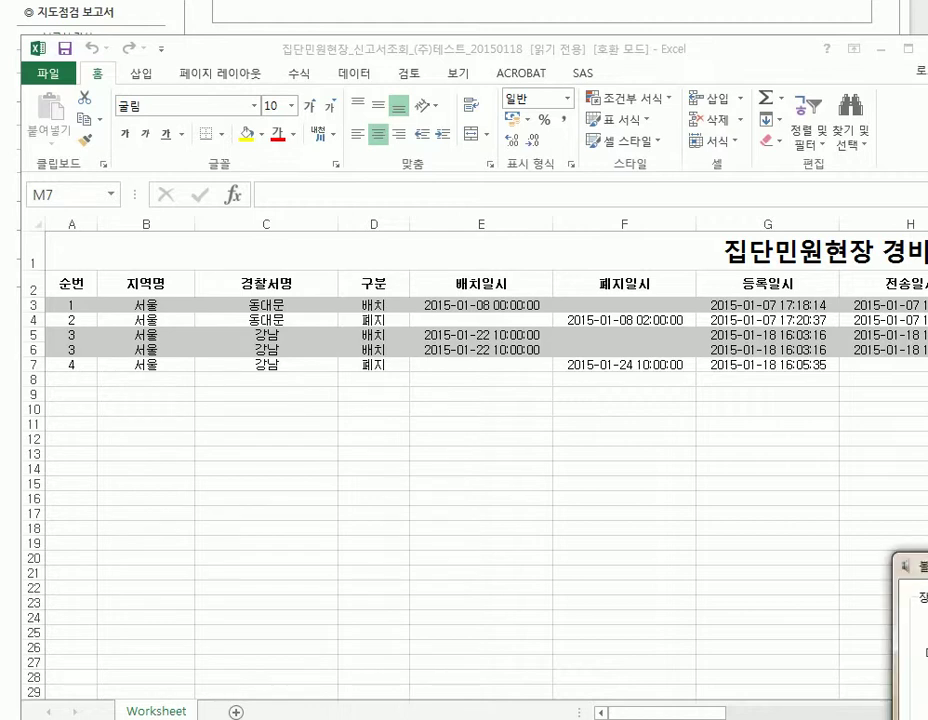
pyautogui.click(683, 35)
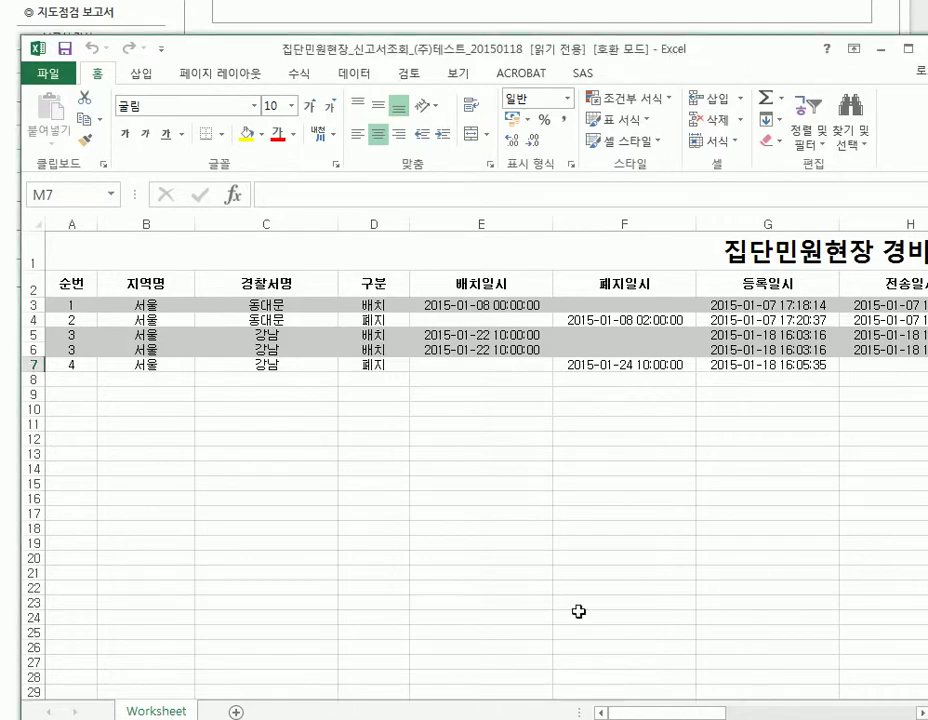
pyautogui.moveTo(610, 714); pyautogui.dragTo(730, 714)
pyautogui.click(412, 262)
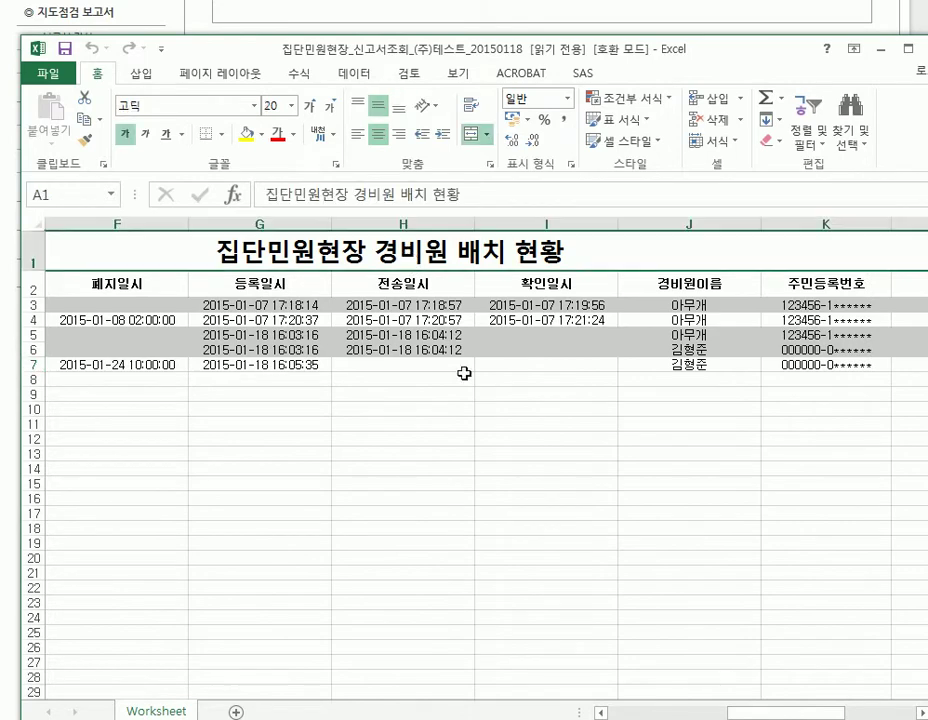
pyautogui.moveTo(803, 714); pyautogui.dragTo(680, 714)
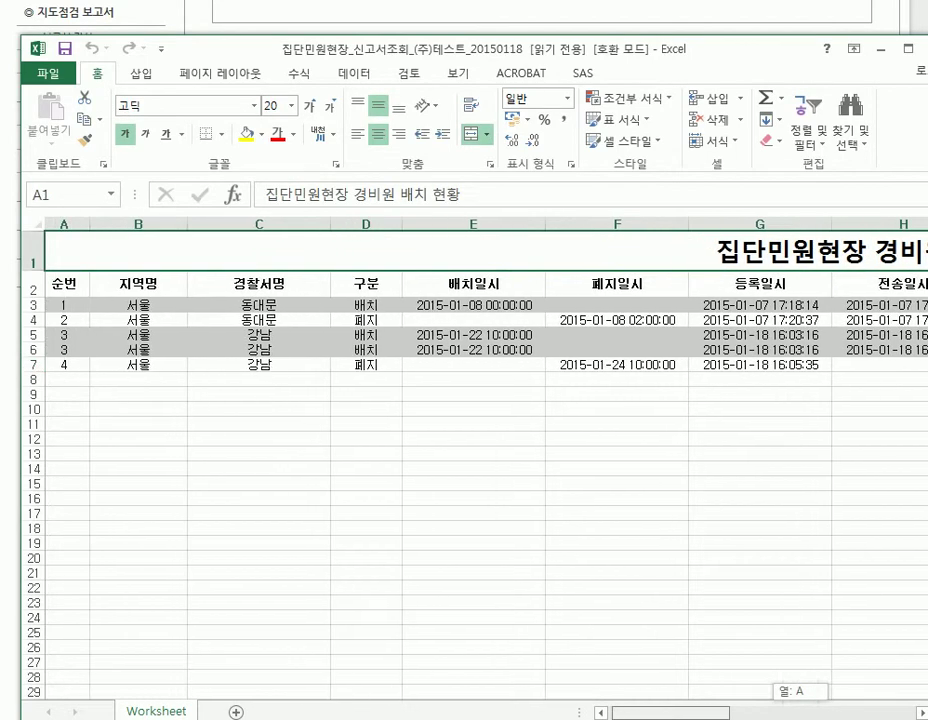
# Try an ascending sort on the 지역명 column, cancelling at the sort warning.
pyautogui.click(150, 223)
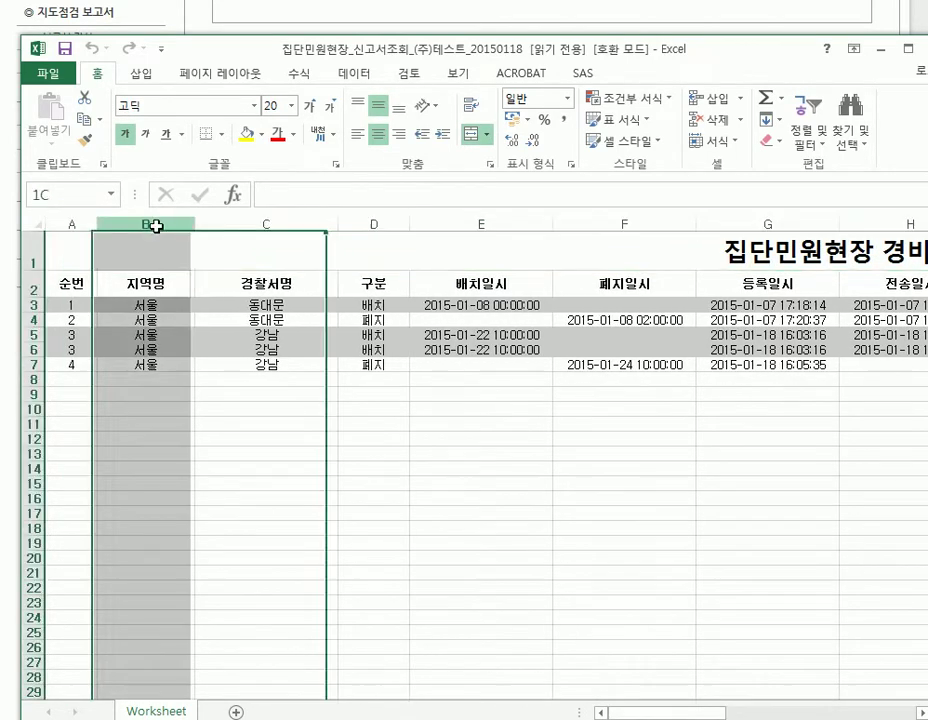
pyautogui.click(812, 135)
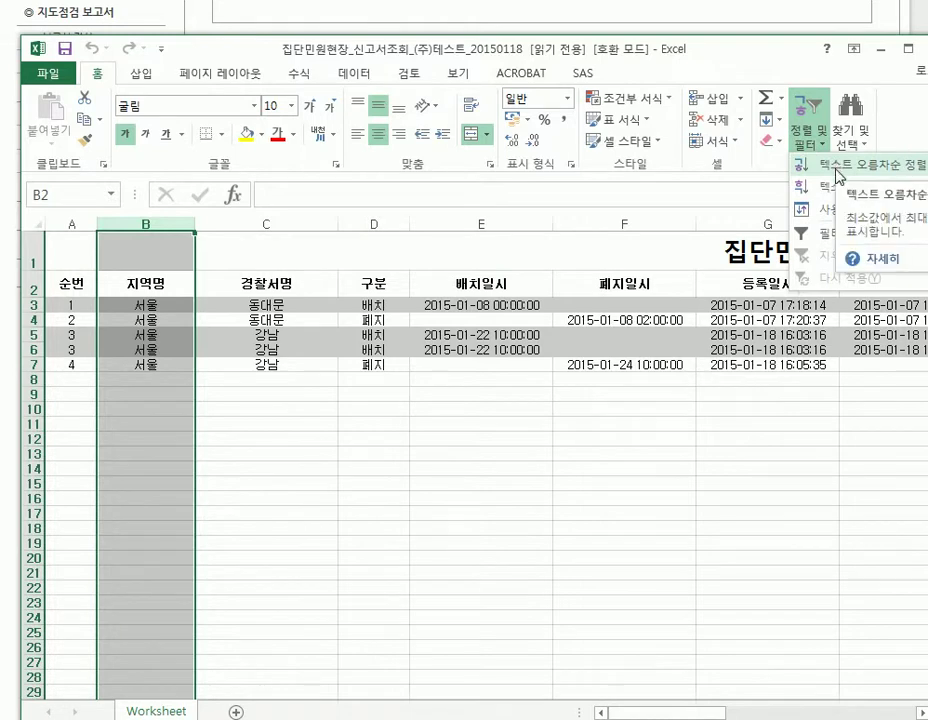
pyautogui.click(300, 415)
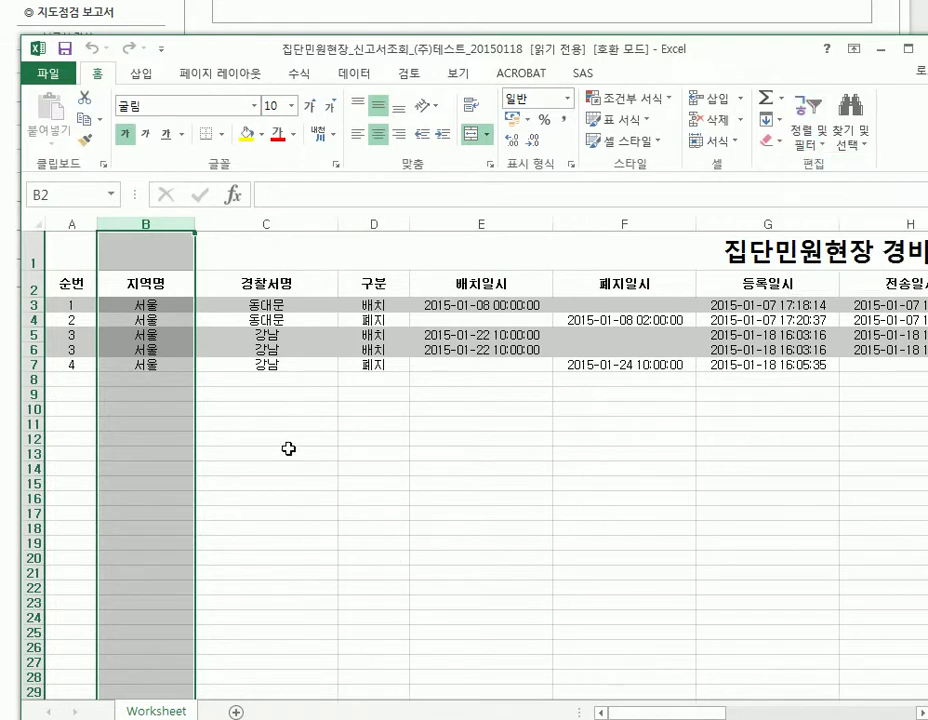
pyautogui.click(290, 452)
pyautogui.click(163, 226)
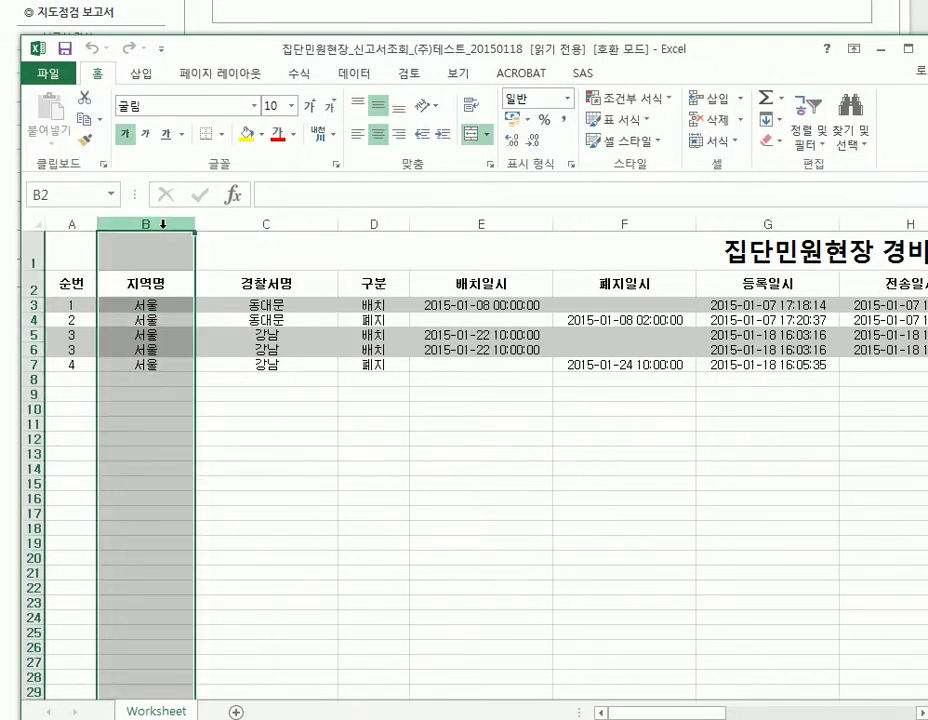
pyautogui.click(810, 132)
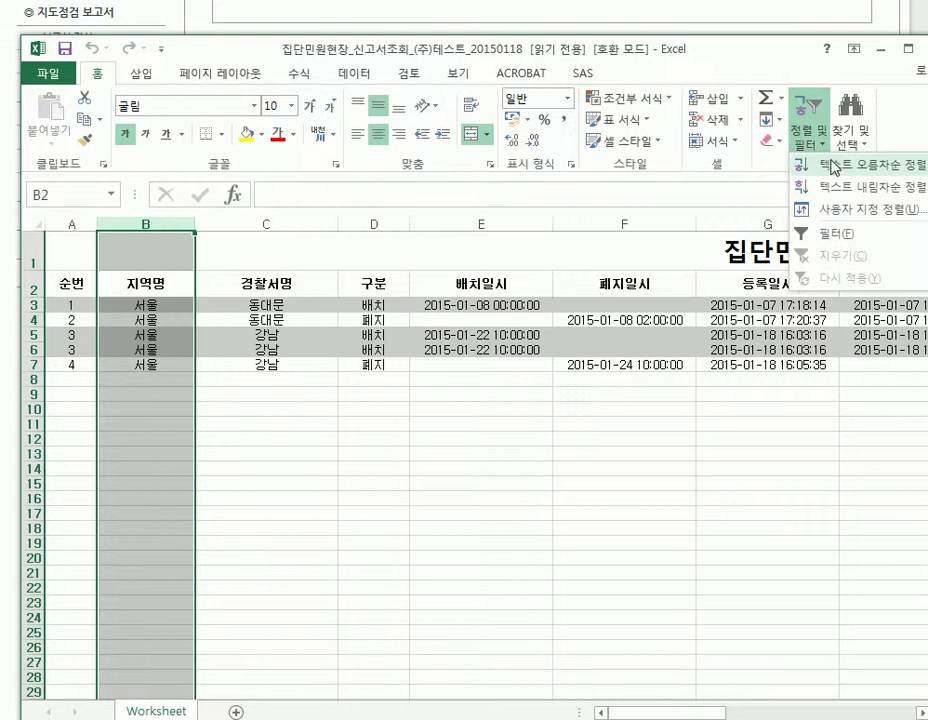
pyautogui.click(834, 166)
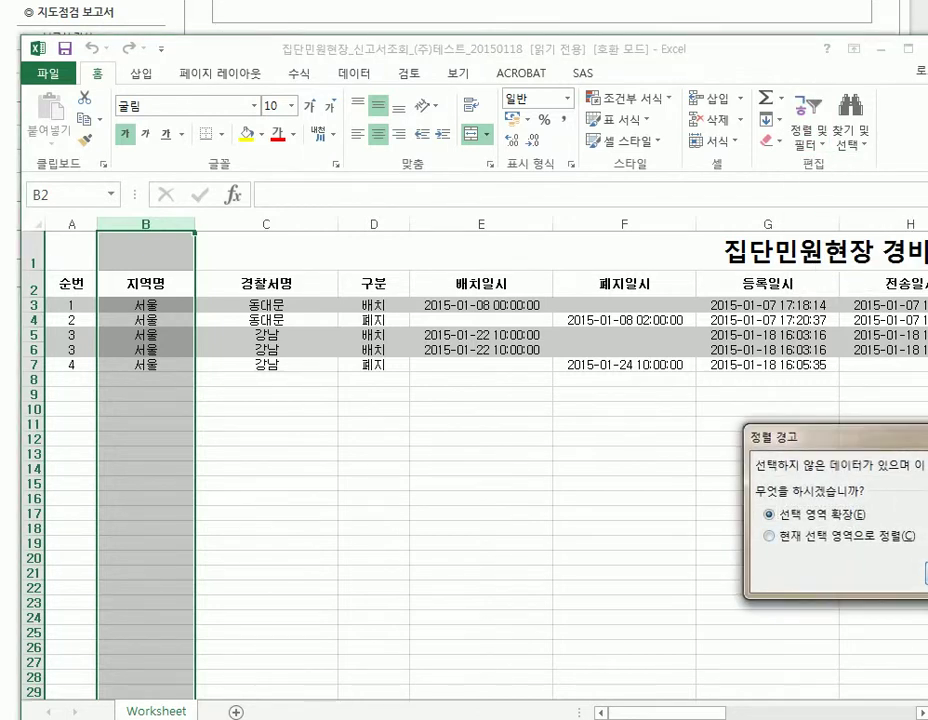
pyautogui.press('Return')
# Sort the table by 경찰서명 in ascending order, expanding the selection to all columns.
pyautogui.click(255, 222)
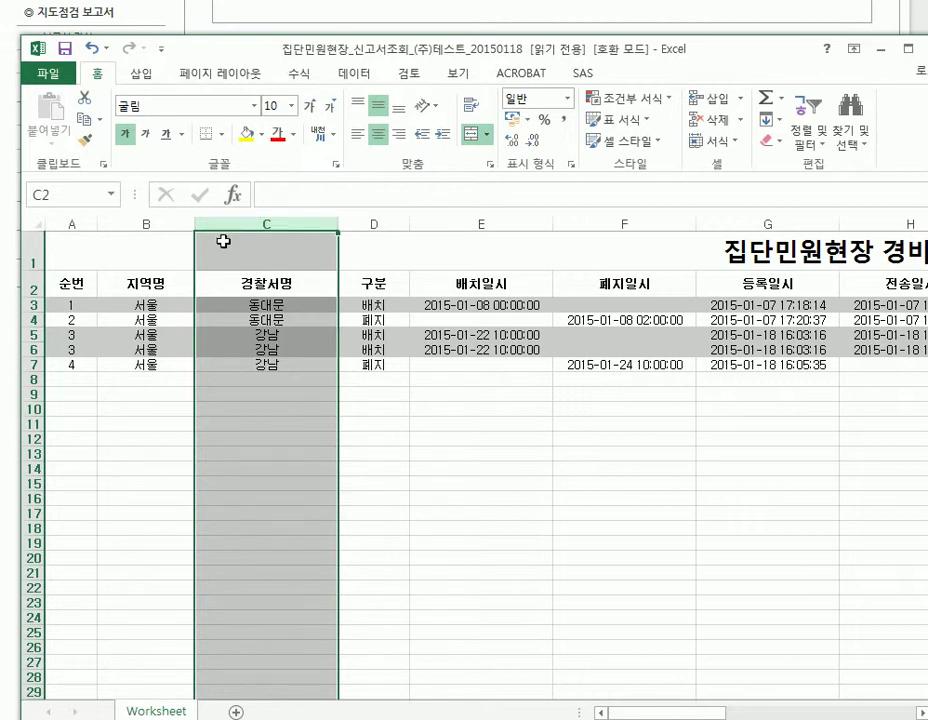
pyautogui.click(810, 140)
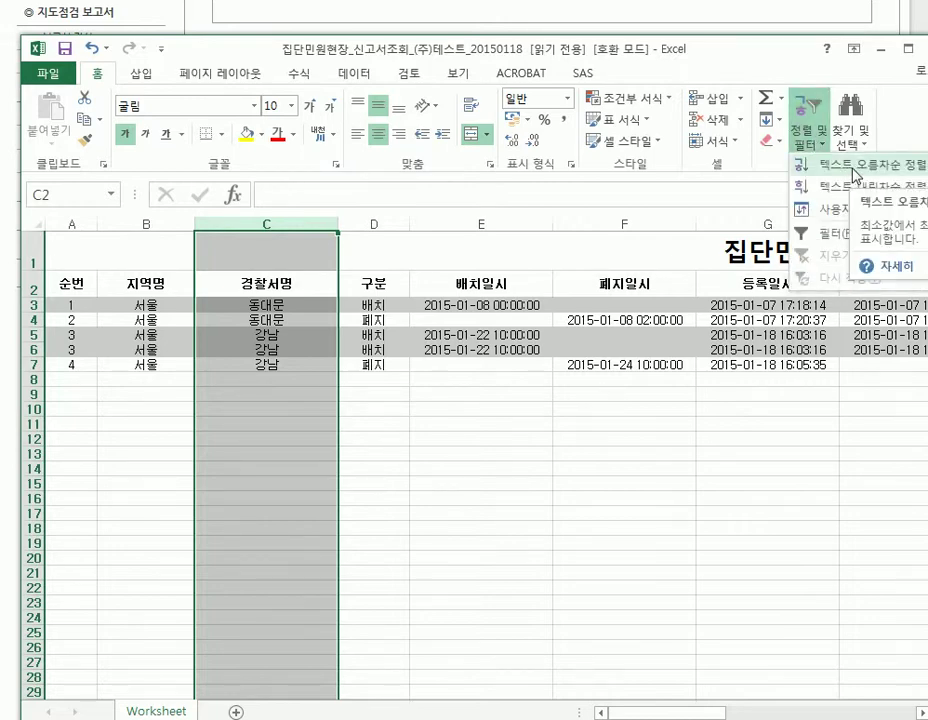
pyautogui.click(855, 166)
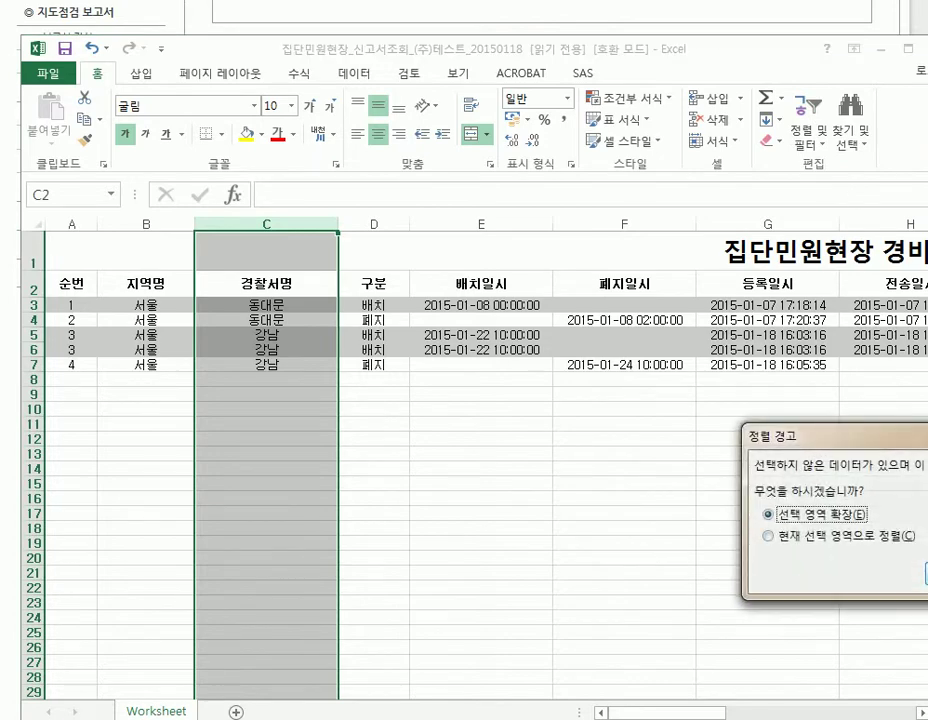
pyautogui.press('Return')
# Close the workbook without saving the changes.
pyautogui.moveTo(718, 713); pyautogui.dragTo(860, 714)
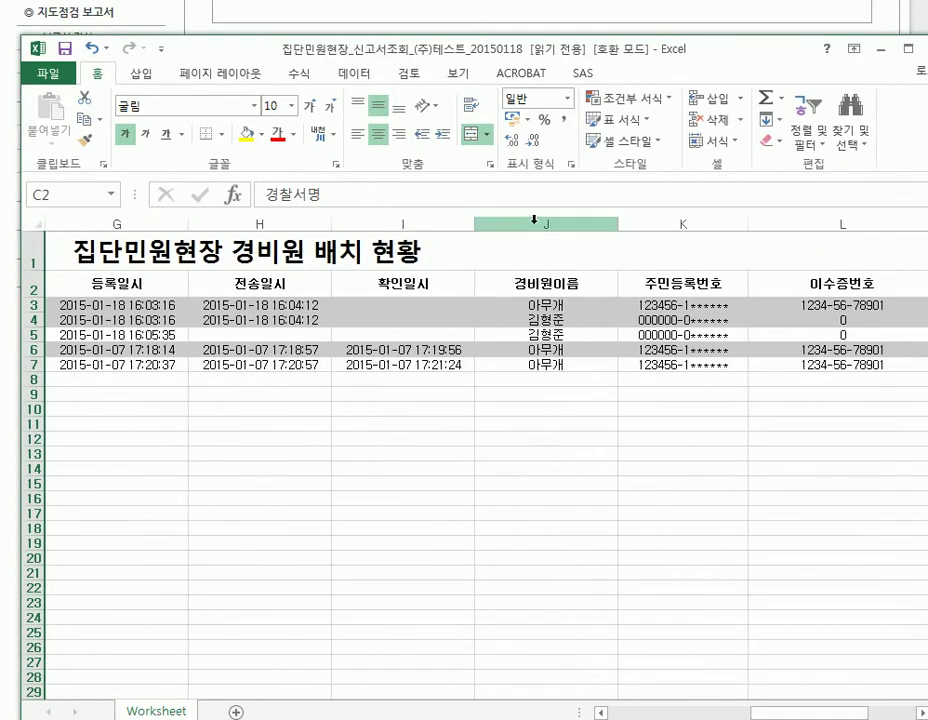
pyautogui.click(536, 221)
pyautogui.click(926, 48)
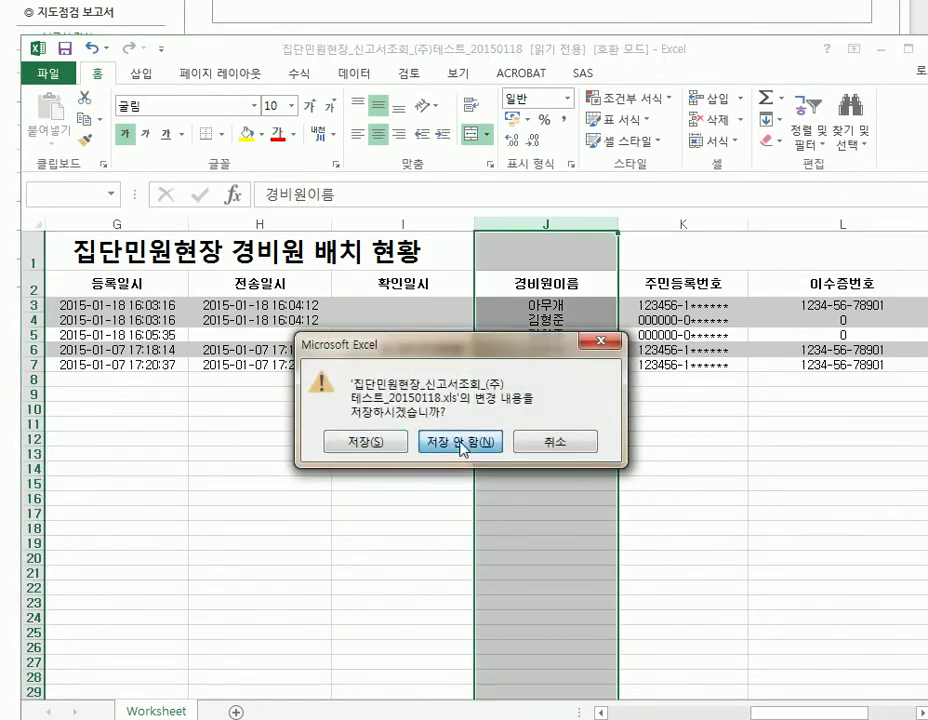
pyautogui.click(389, 441)
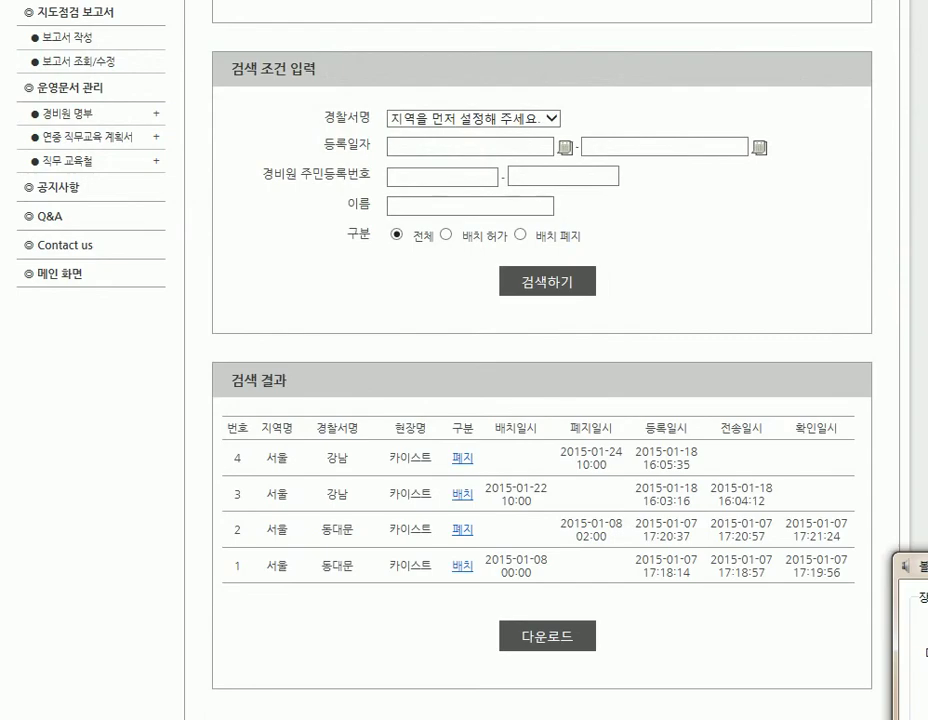